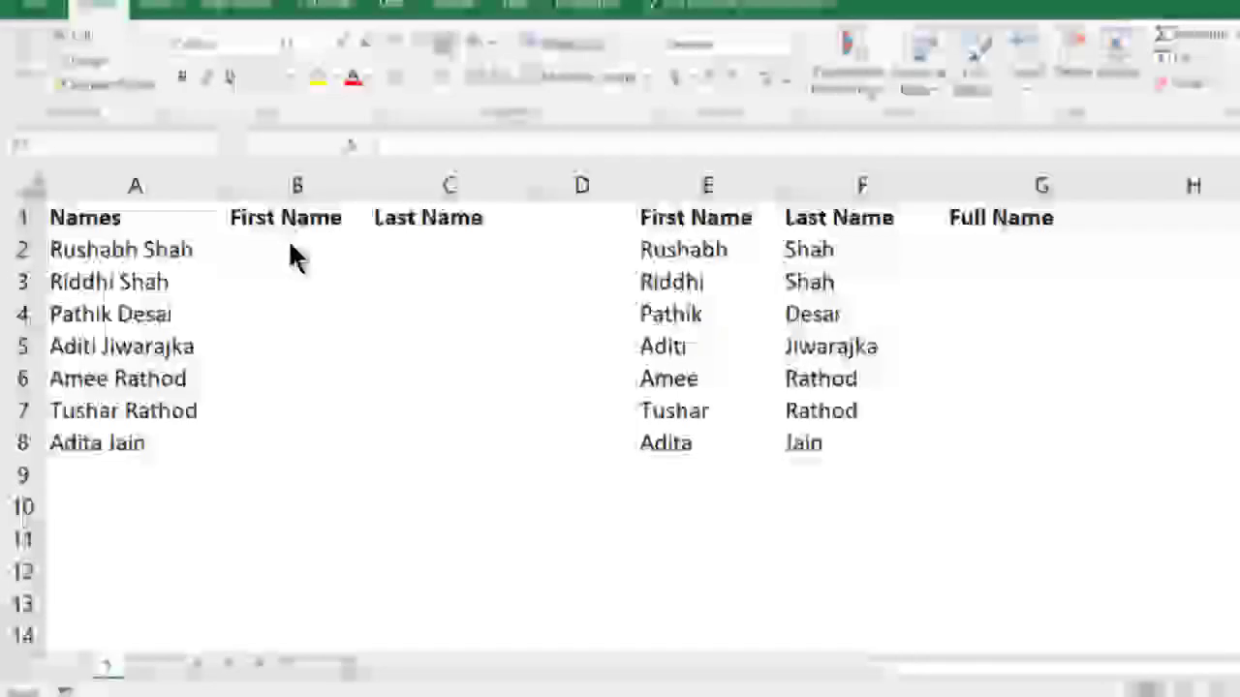
Enter the first person's first name in B2 and Flash Fill the First Name column
{"action": "left_click", "coordinate": [249, 257]}
{"action": "left_click_drag", "start_coordinate": [146, 204], "coordinate": [142, 453]}
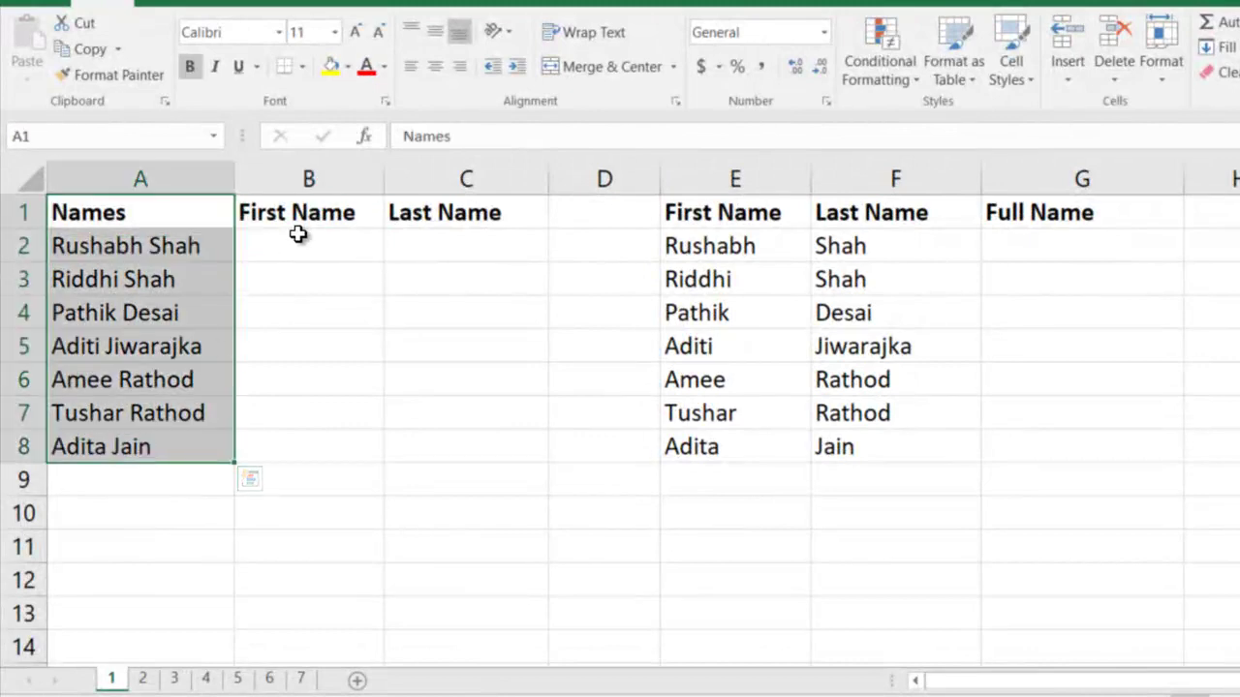
{"action": "left_click", "coordinate": [297, 234]}
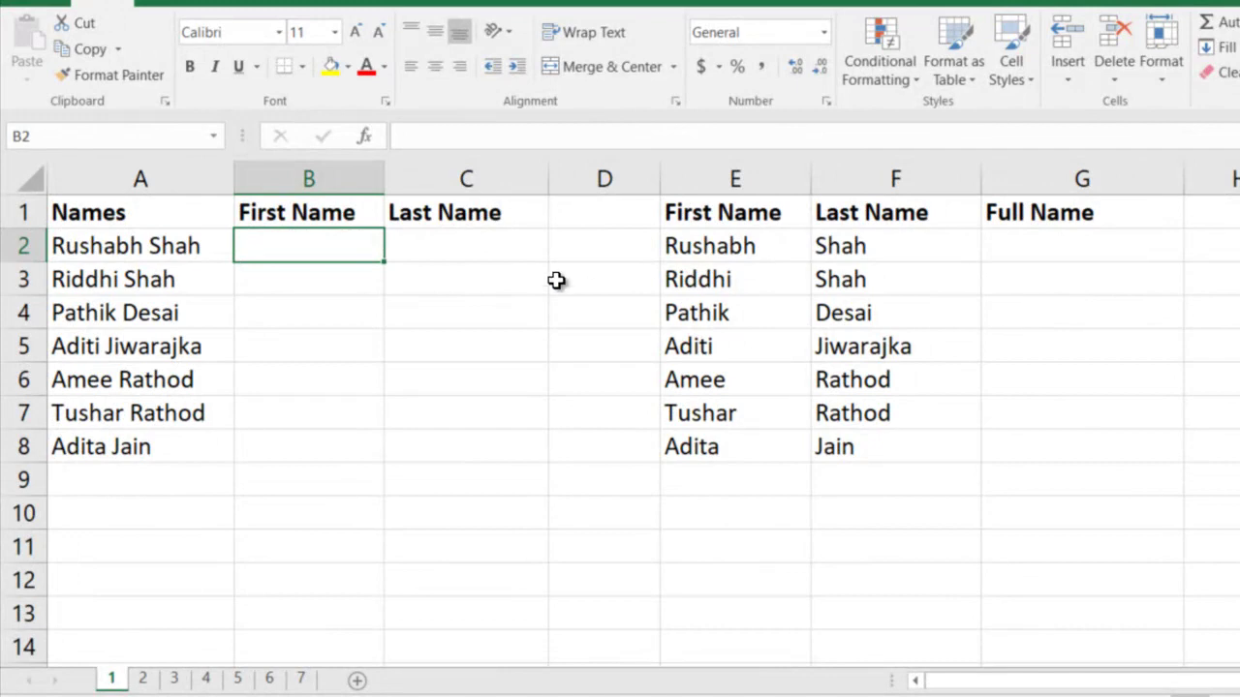
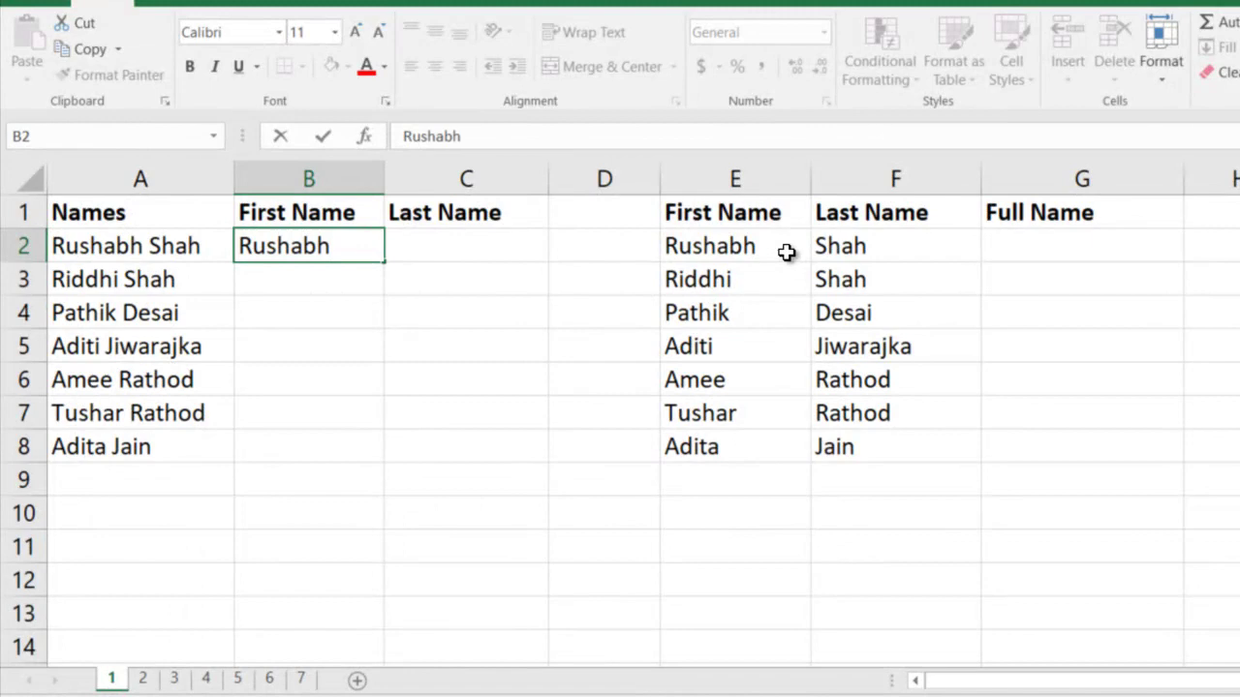
{"action": "key", "text": "Return"}
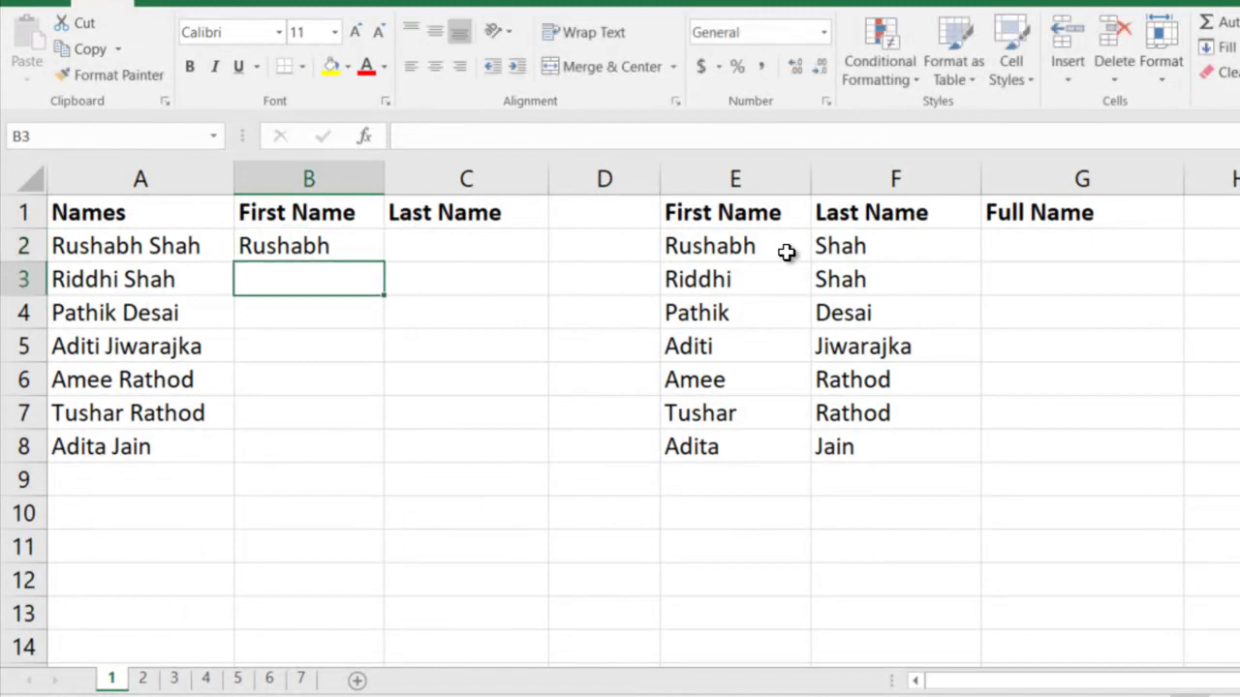
{"action": "key", "text": "ctrl+e"}
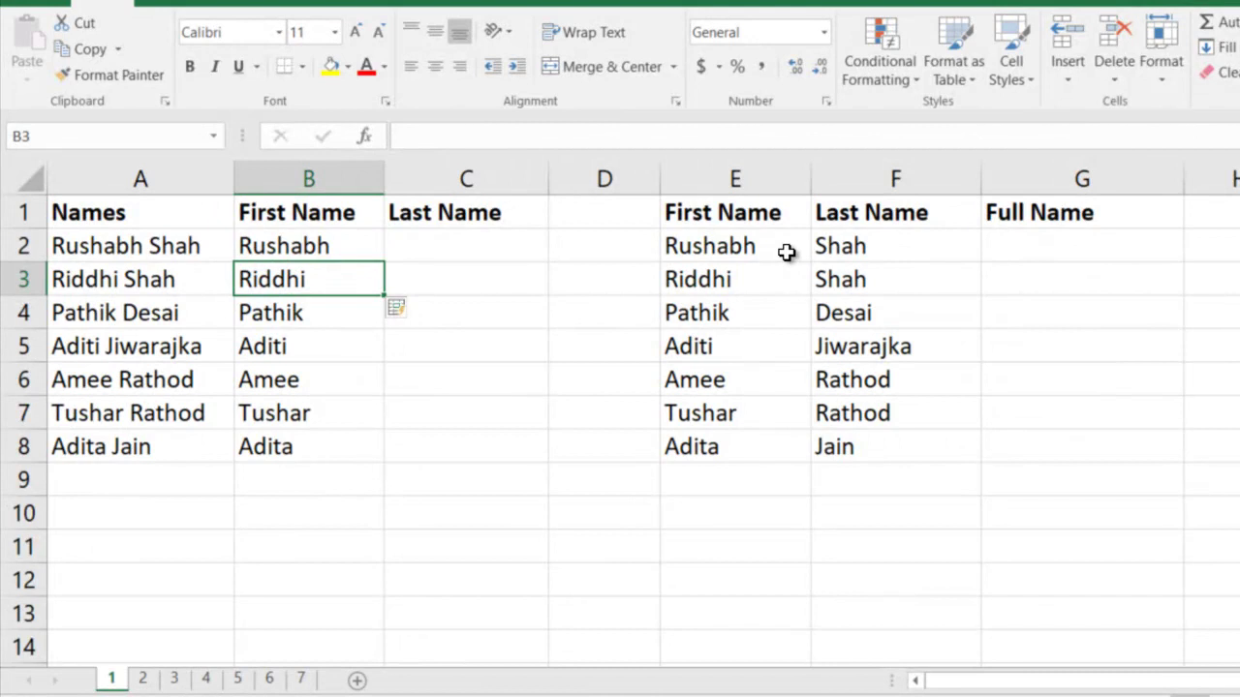
Enter the first person's last name in C2 and Flash Fill the Last Name column
{"action": "key", "text": "Right"}
{"action": "key", "text": "Up"}
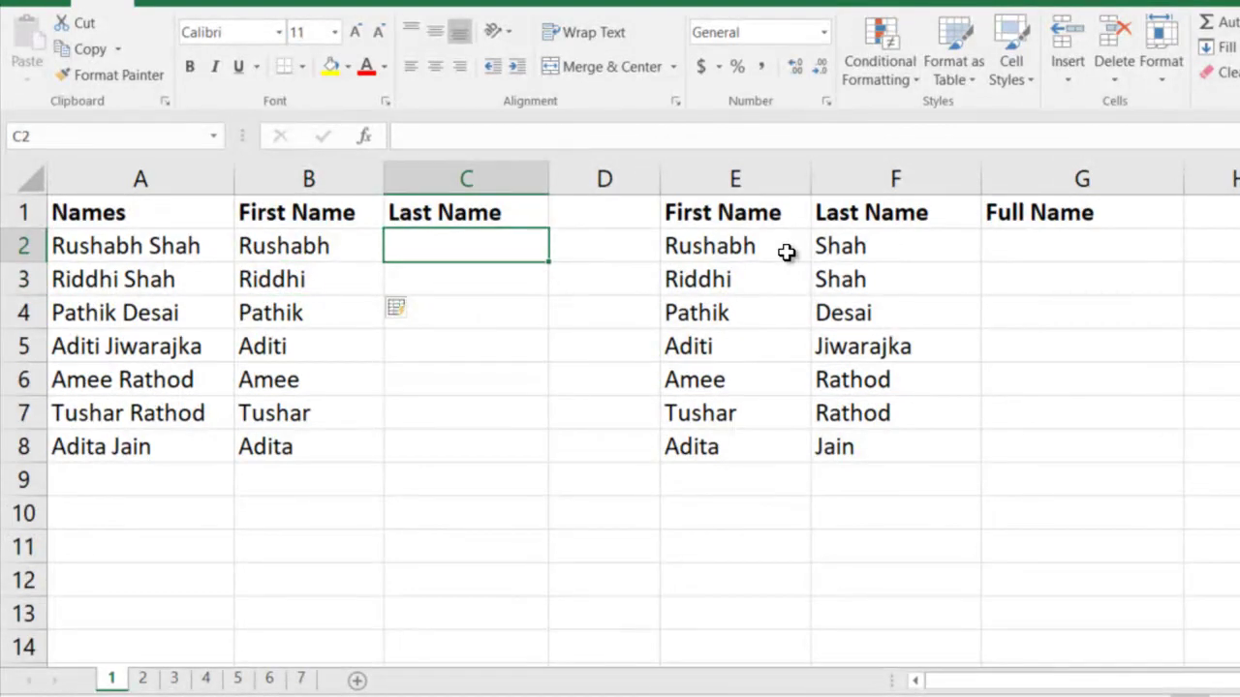
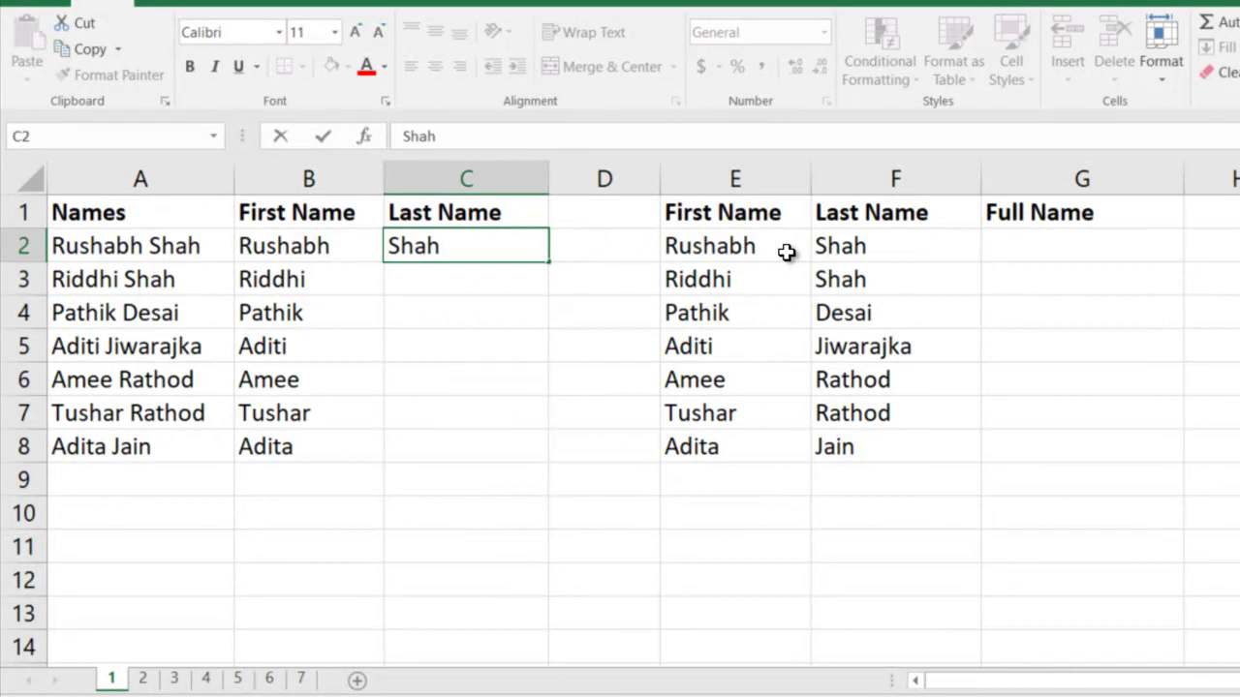
{"action": "key", "text": "Return"}
{"action": "key", "text": "ctrl+e"}
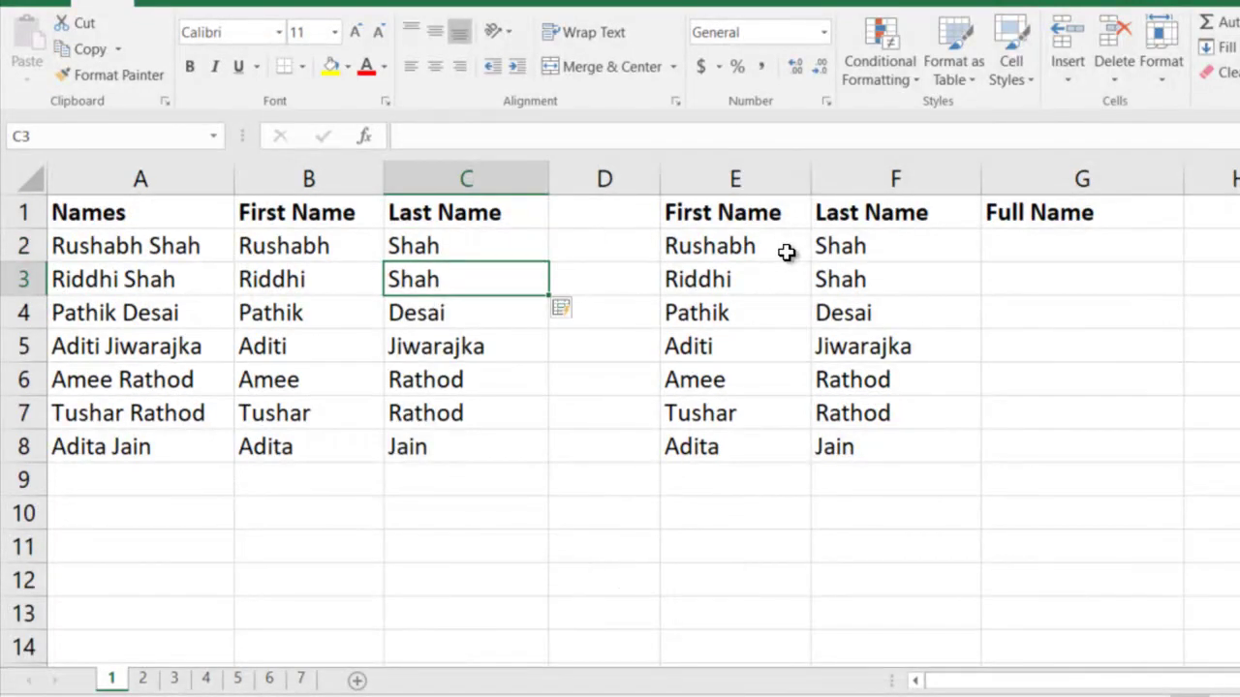
Enter the first person's first and last name, separated by a space, in G2 and Flash Fill G3:G8
{"action": "left_click", "coordinate": [785, 252]}
{"action": "key", "text": "Right"}
{"action": "key", "text": "Right"}
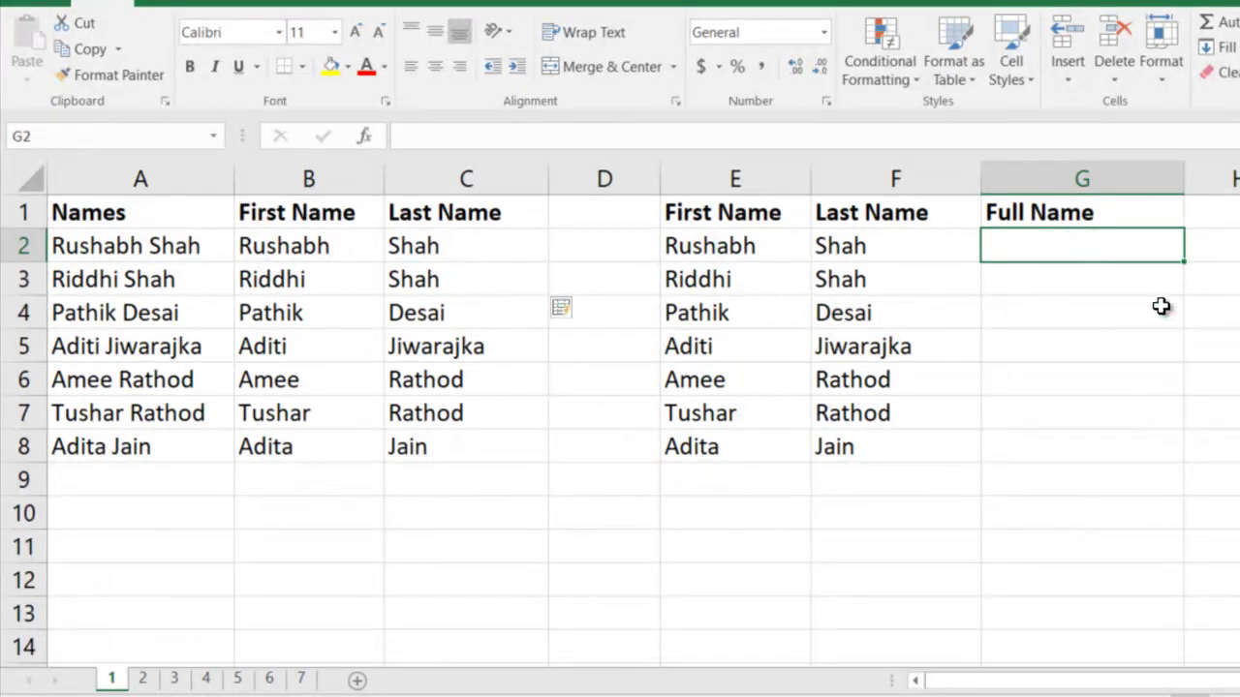
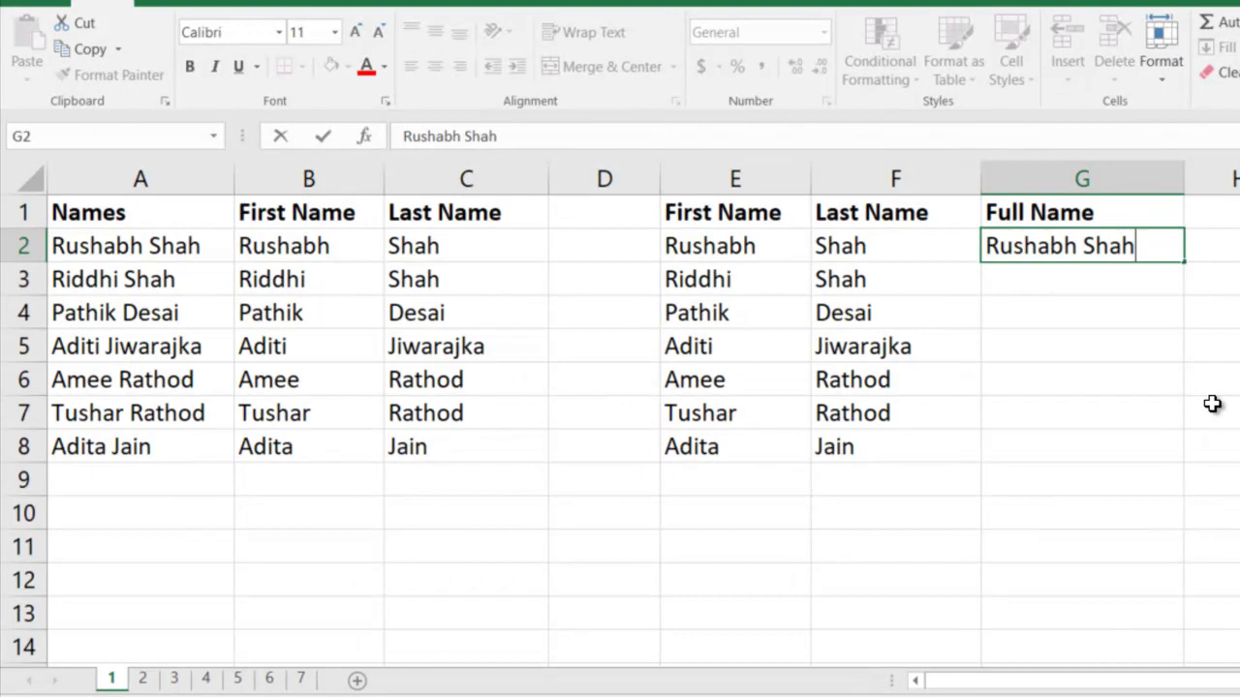
{"action": "key", "text": "Return"}
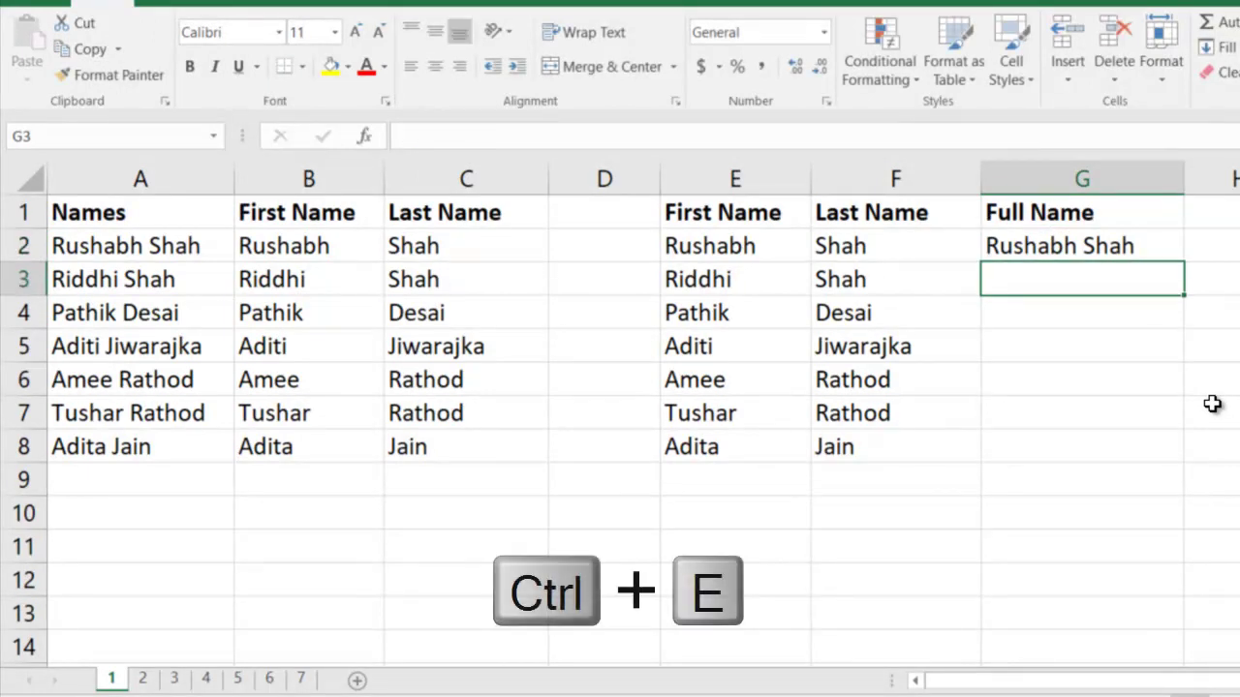
{"action": "key", "text": "ctrl+e"}
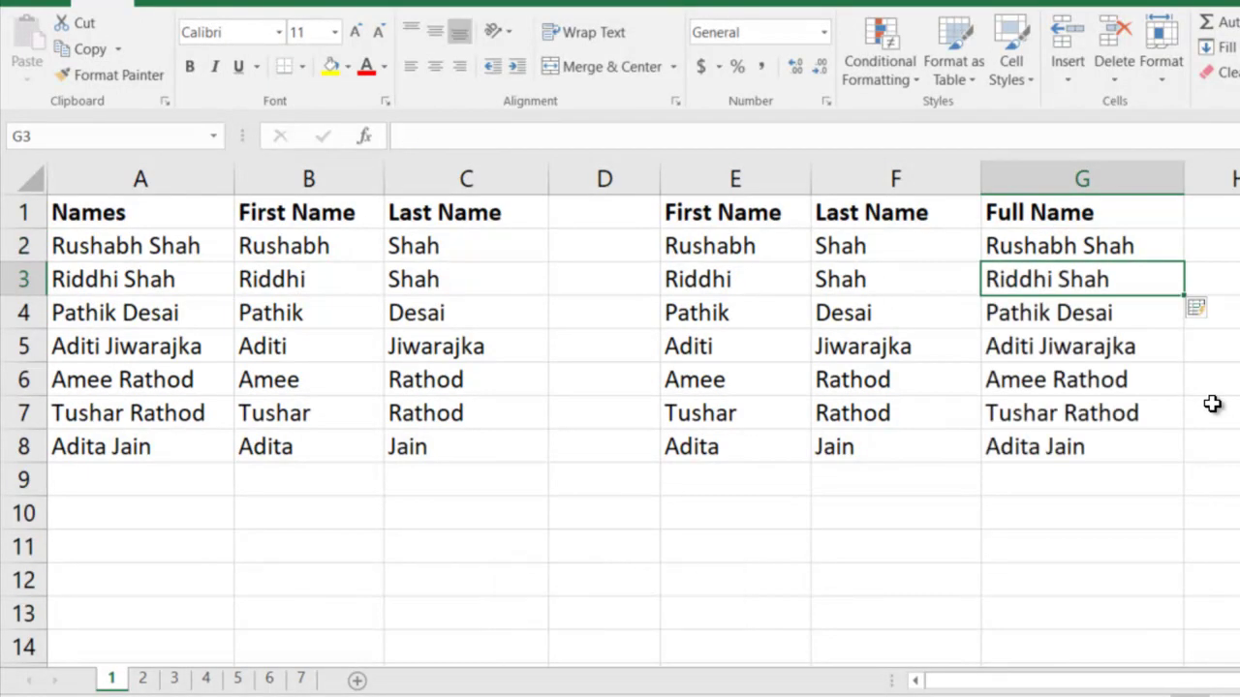
On sheet 2, Flash Fill Passport Name in uppercase 'LAST / FIRST MR.' format, then open sheet 3
{"action": "left_click", "coordinate": [144, 679]}
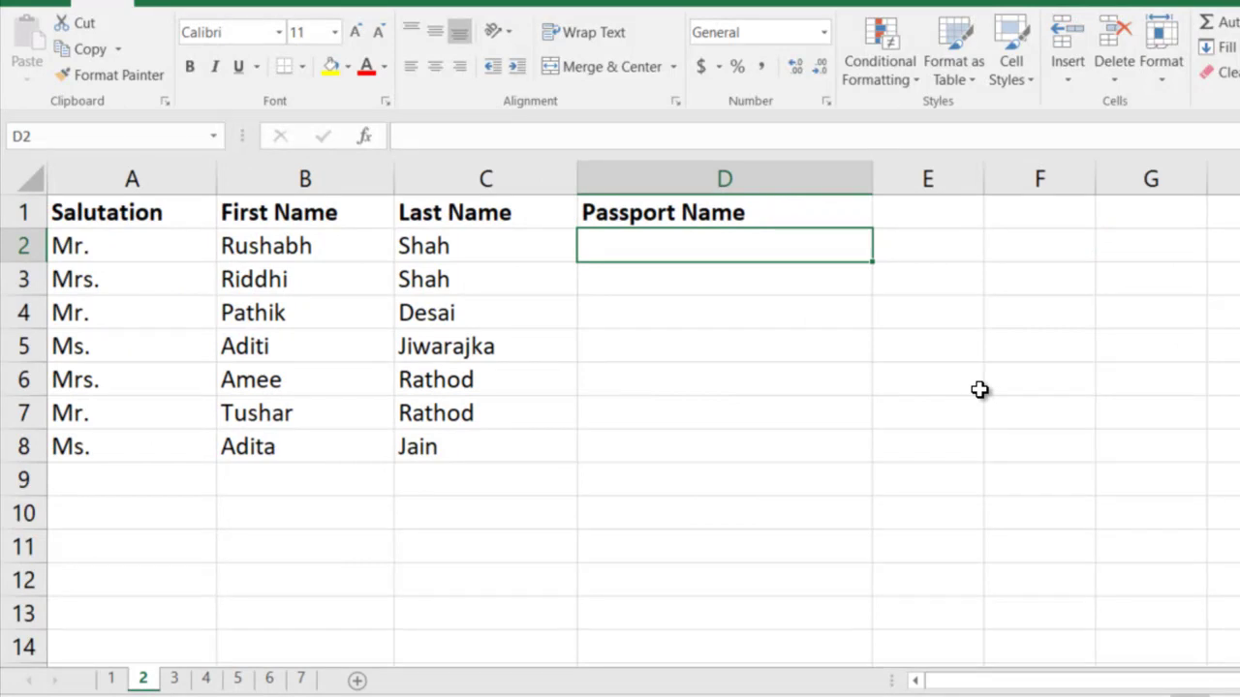
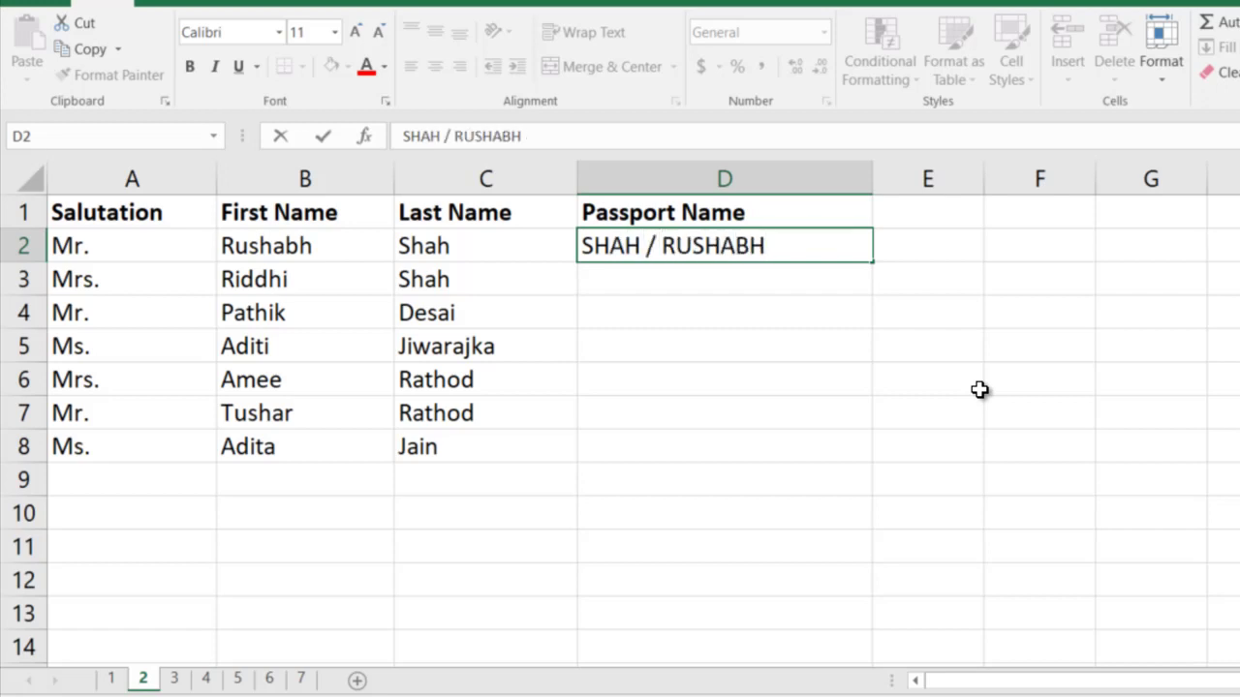
{"action": "type", "text": " MR"}
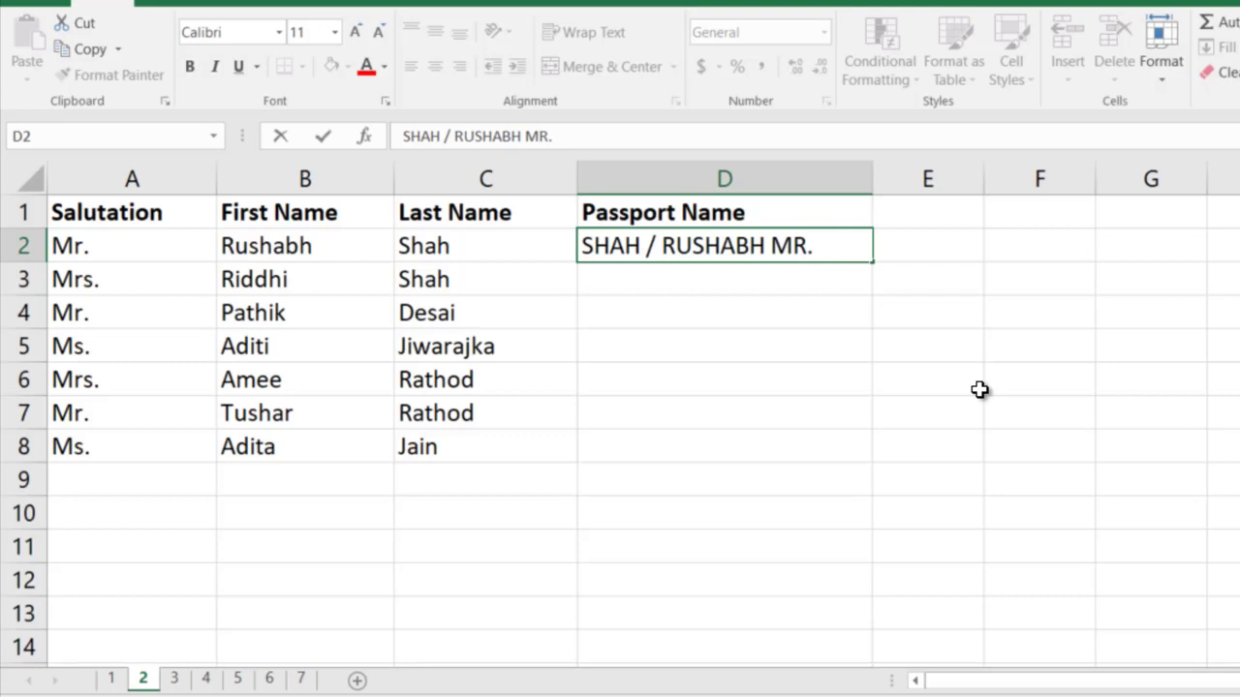
{"action": "type", "text": "."}
{"action": "key", "text": "Return"}
{"action": "key", "text": "ctrl+e"}
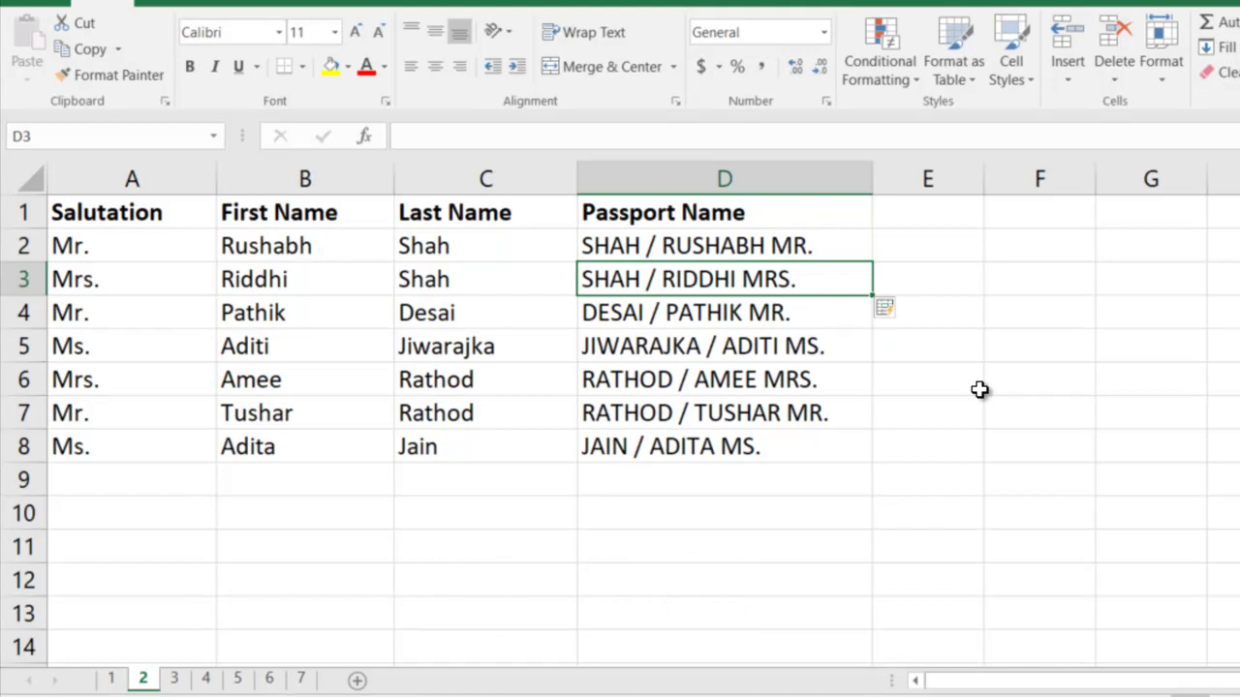
{"action": "left_click", "coordinate": [174, 678]}
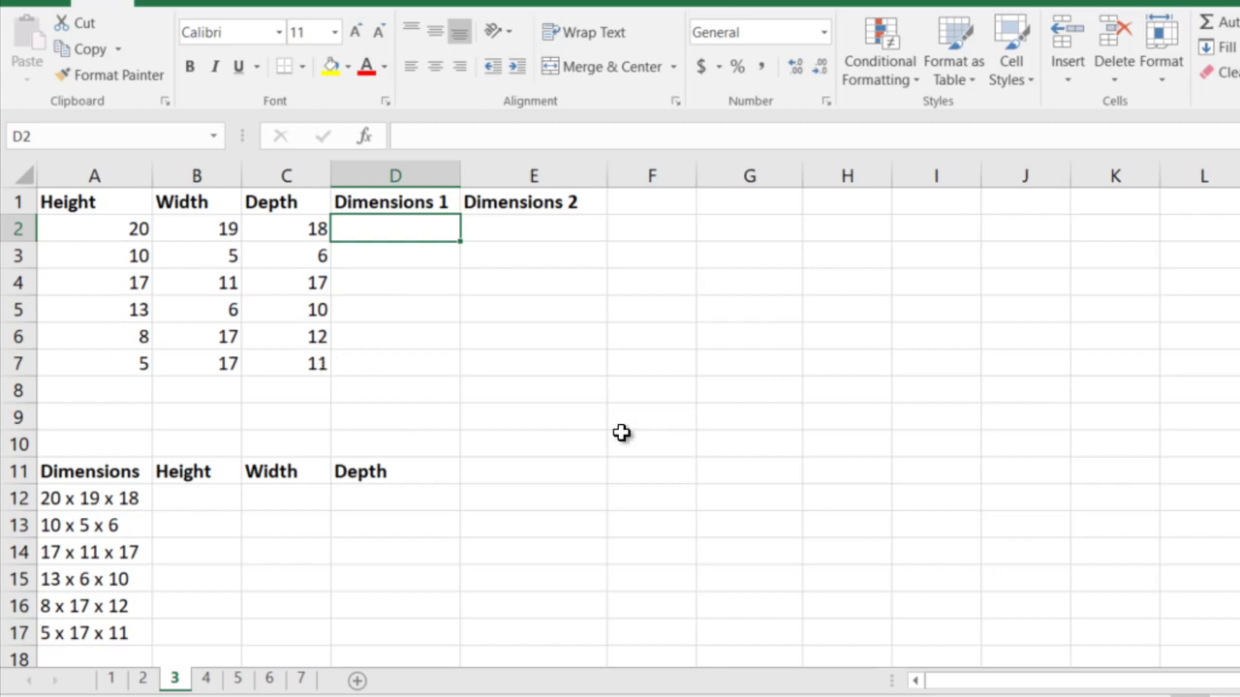
Flash Fill Dimensions 1 from the example '20 x 19 x 18'
{"action": "type", "text": "20 x 19"}
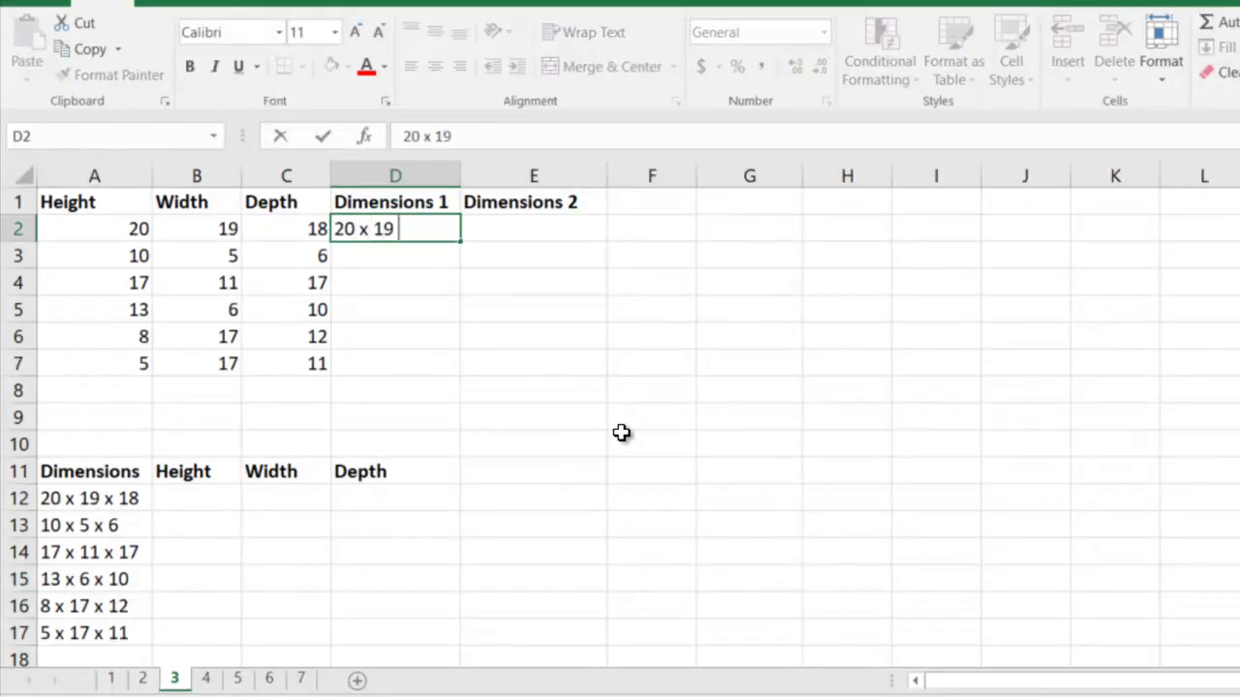
{"action": "type", "text": " x 18"}
{"action": "key", "text": "Return"}
{"action": "key", "text": "ctrl+e"}
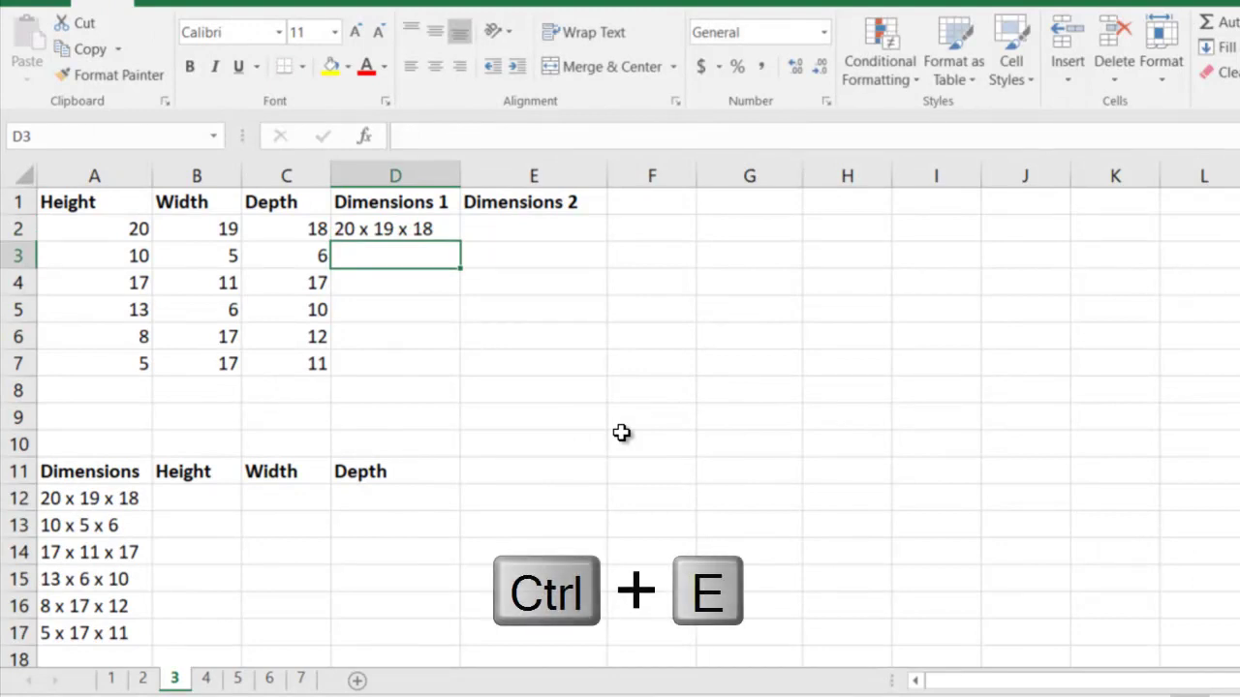
Flash Fill Dimensions 2 from the example '20h x 19w x 18d'
{"action": "key", "text": "Right"}
{"action": "key", "text": "Up"}
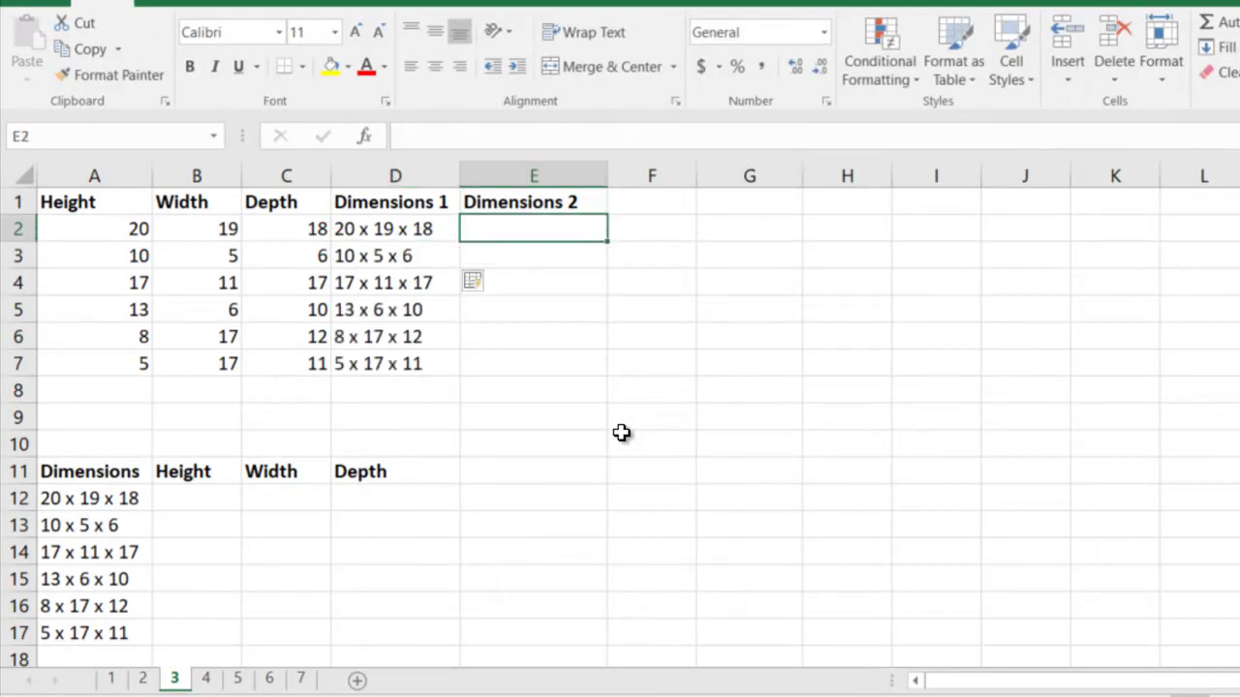
{"action": "type", "text": "20h x 19w x 18"}
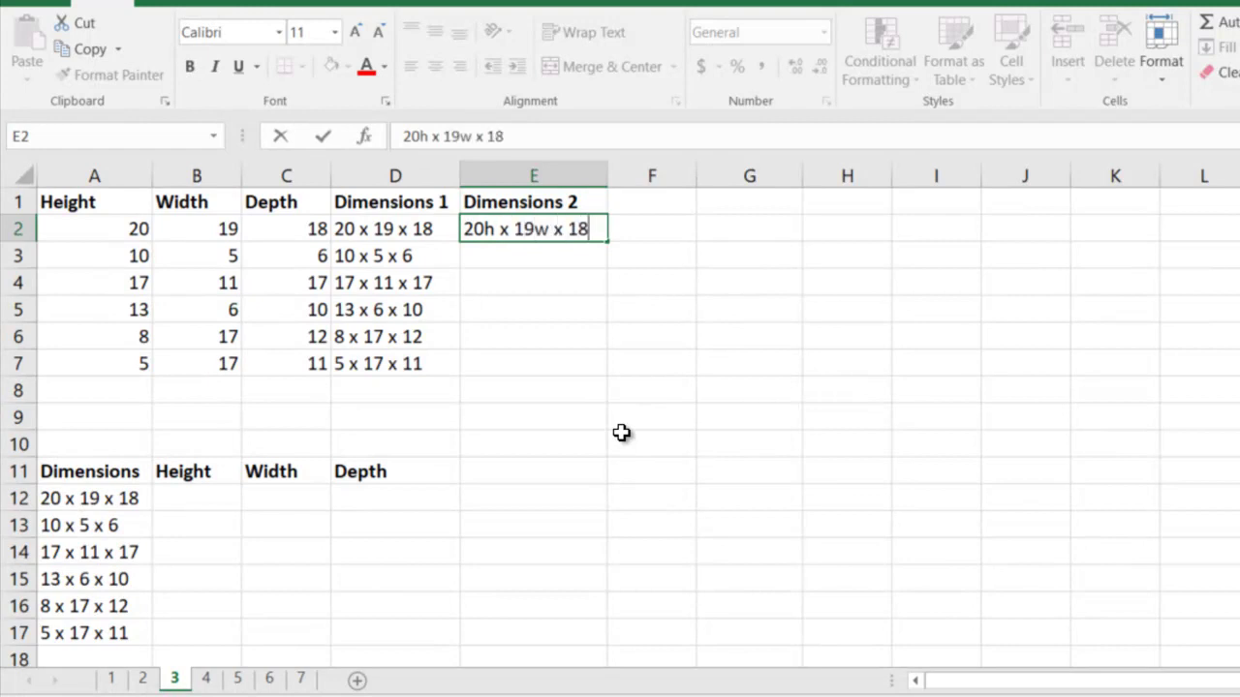
{"action": "type", "text": "d"}
{"action": "key", "text": "Return"}
{"action": "key", "text": "ctrl+e"}
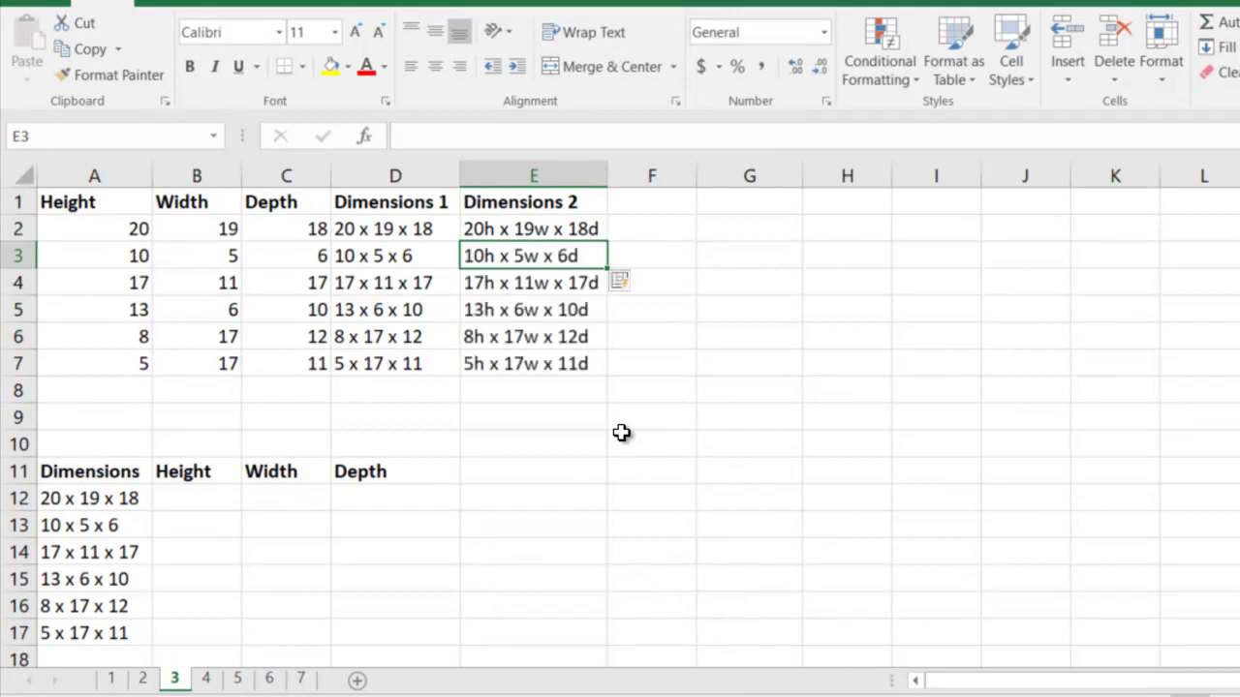
Flash Fill the Height column from 20 in B12
{"action": "key", "text": "Down"}
{"action": "key", "text": "Left"}
{"action": "key", "text": "Left"}
{"action": "key", "text": "Left"}
{"action": "key", "text": "Down"}
{"action": "key", "text": "Down"}
{"action": "key", "text": "Down"}
{"action": "key", "text": "Down"}
{"action": "key", "text": "Down"}
{"action": "key", "text": "Down"}
{"action": "key", "text": "Down"}
{"action": "key", "text": "Down"}
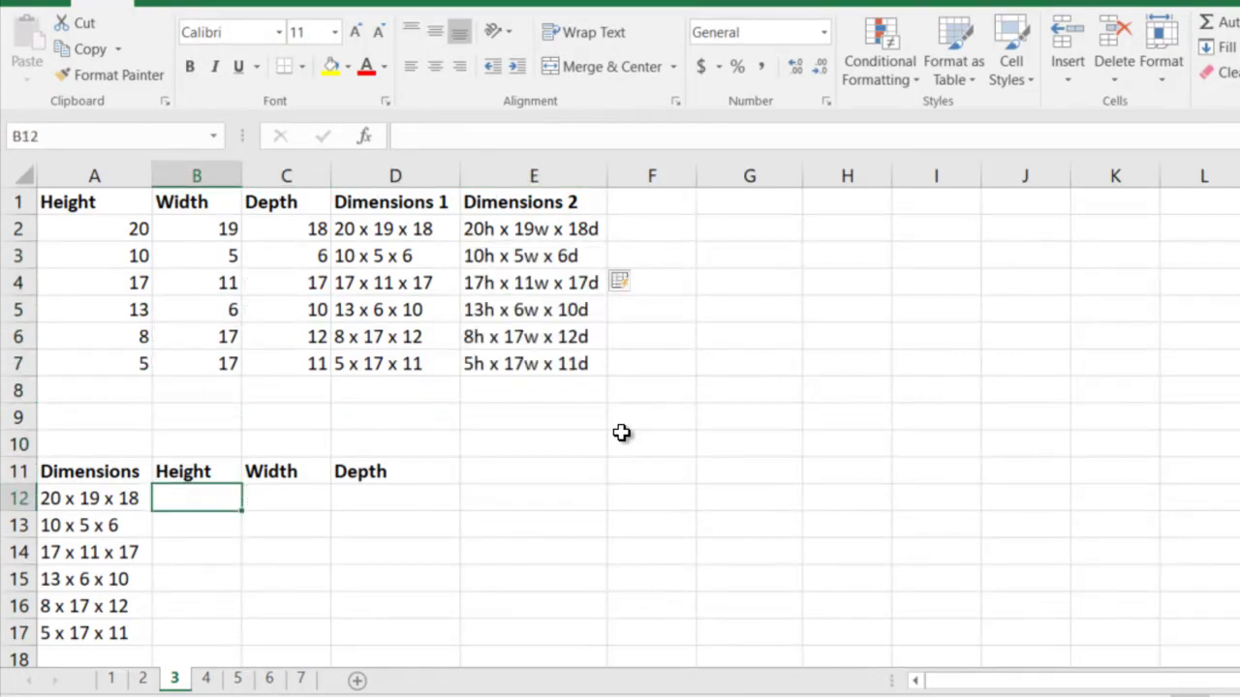
{"action": "type", "text": "20"}
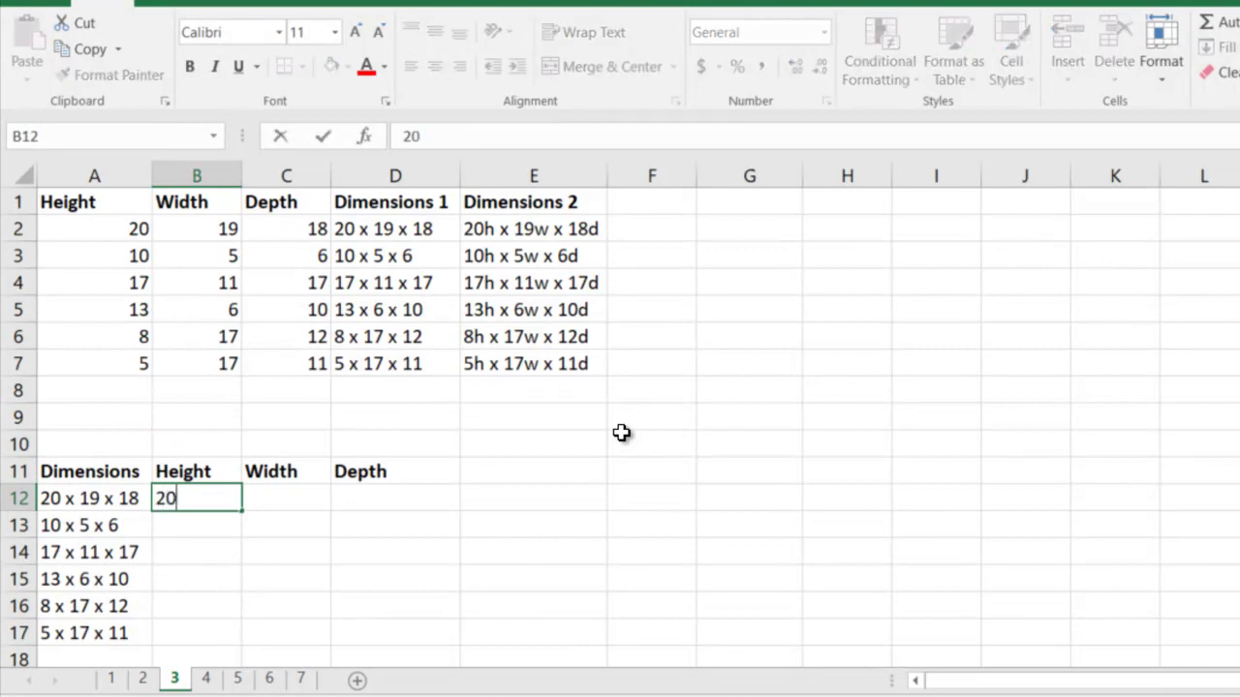
{"action": "key", "text": "Return"}
{"action": "key", "text": "ctrl+e"}
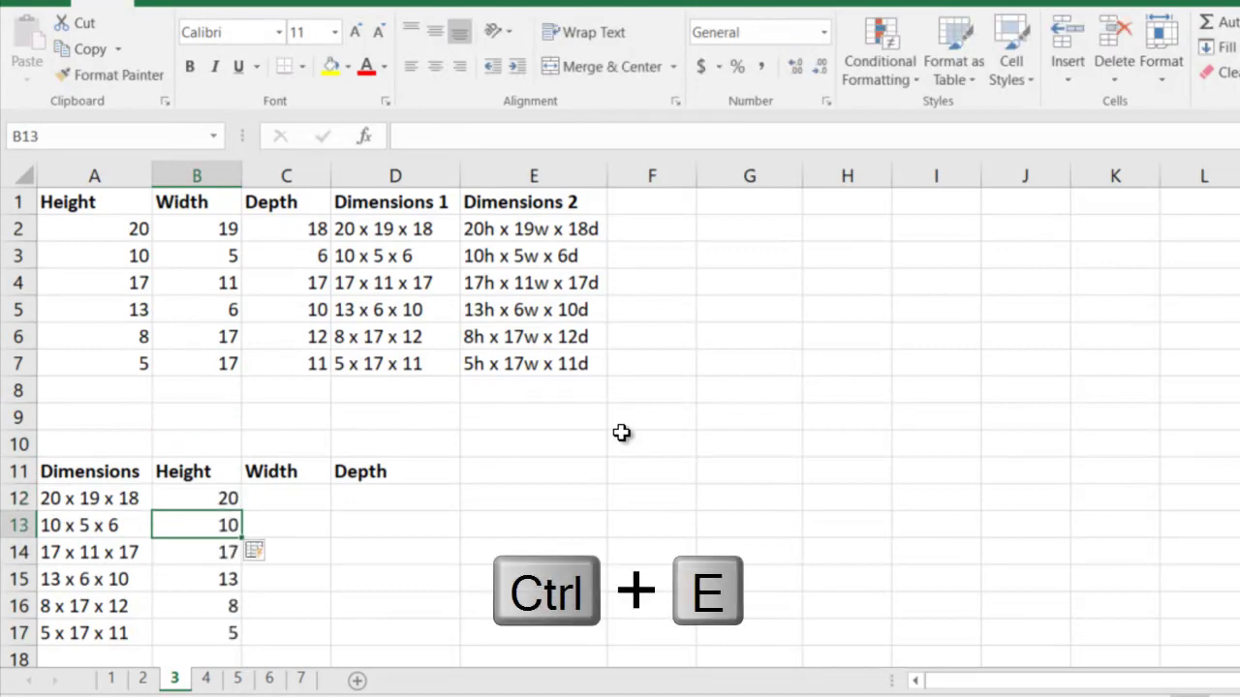
Flash Fill the Width column from 19 in C12
{"action": "key", "text": "Up"}
{"action": "key", "text": "Right"}
{"action": "type", "text": "19"}
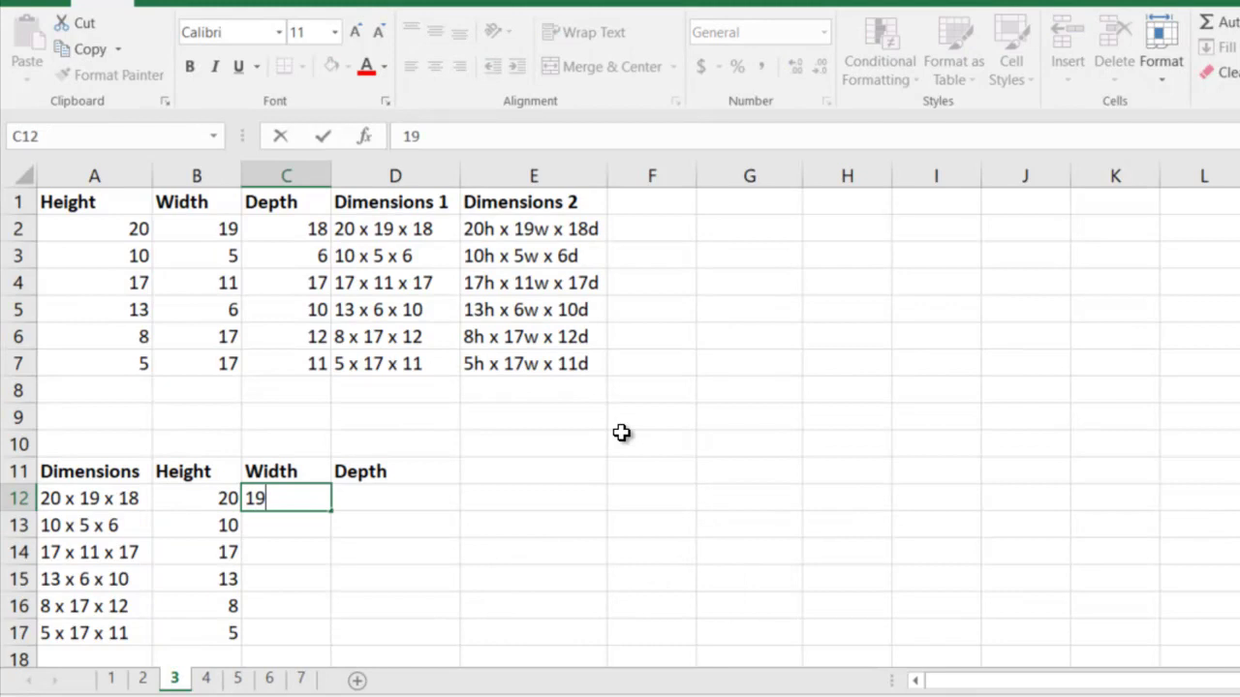
{"action": "key", "text": "Return"}
{"action": "key", "text": "ctrl+e"}
Flash Fill the Depth column from 18 in D12
{"action": "key", "text": "Up"}
{"action": "key", "text": "Right"}
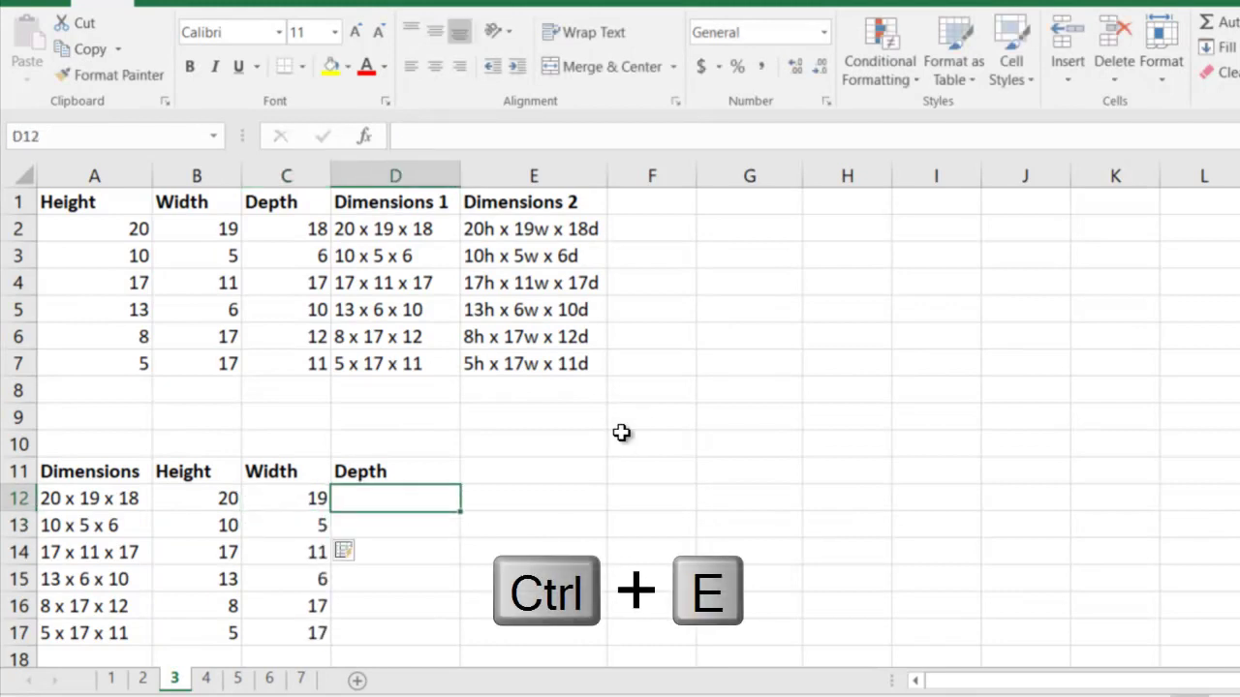
{"action": "type", "text": "18"}
{"action": "key", "text": "Return"}
{"action": "key", "text": "ctrl+e"}
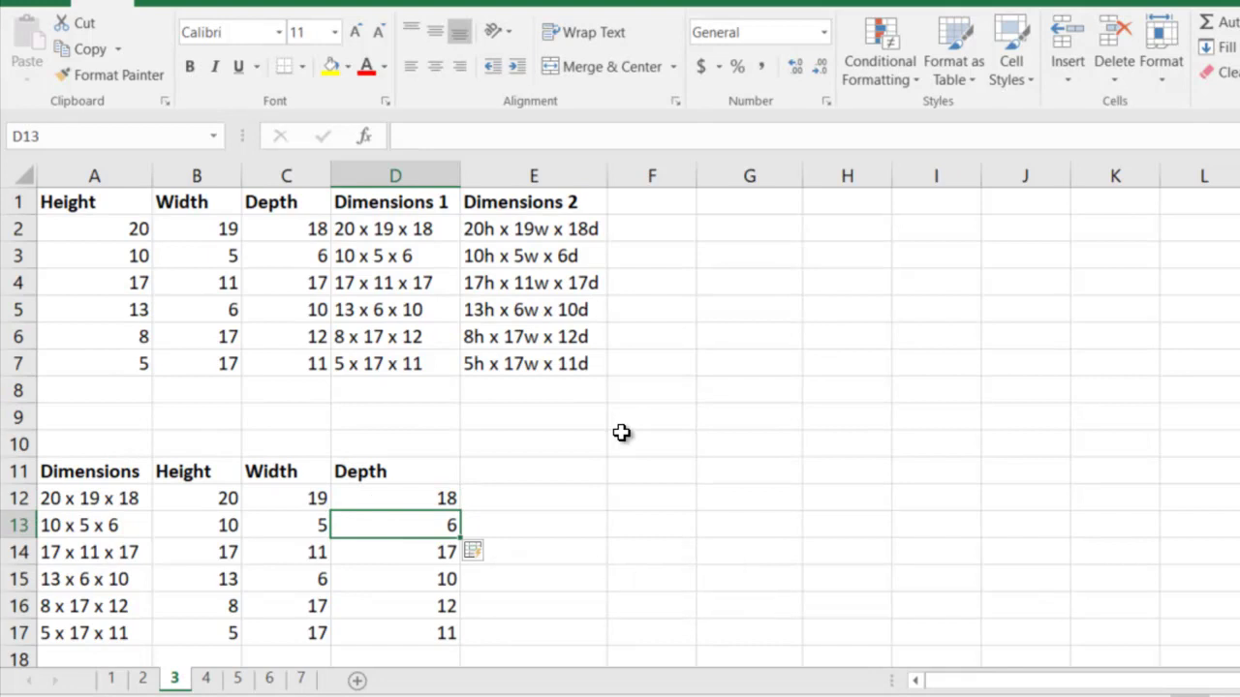
Copy the Height/Width/Depth table A1:C7 to G1
{"action": "left_click_drag", "start_coordinate": [127, 202], "coordinate": [274, 377]}
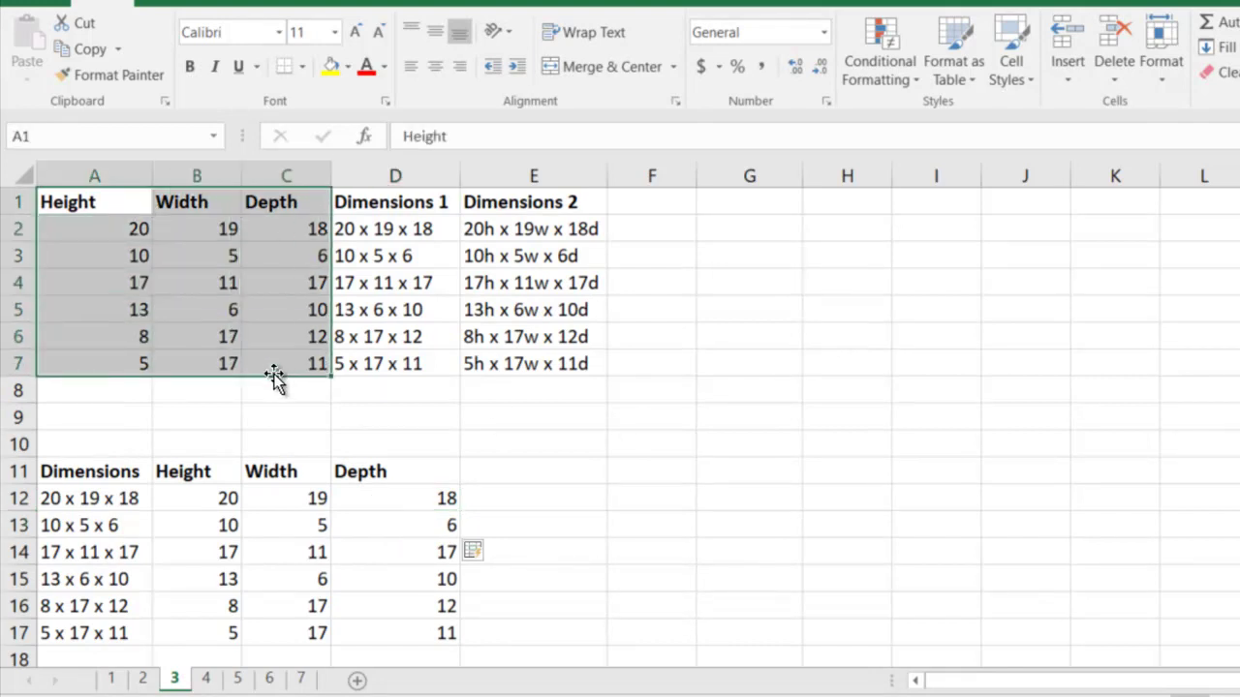
{"action": "key", "text": "ctrl+c"}
{"action": "left_click", "coordinate": [765, 209]}
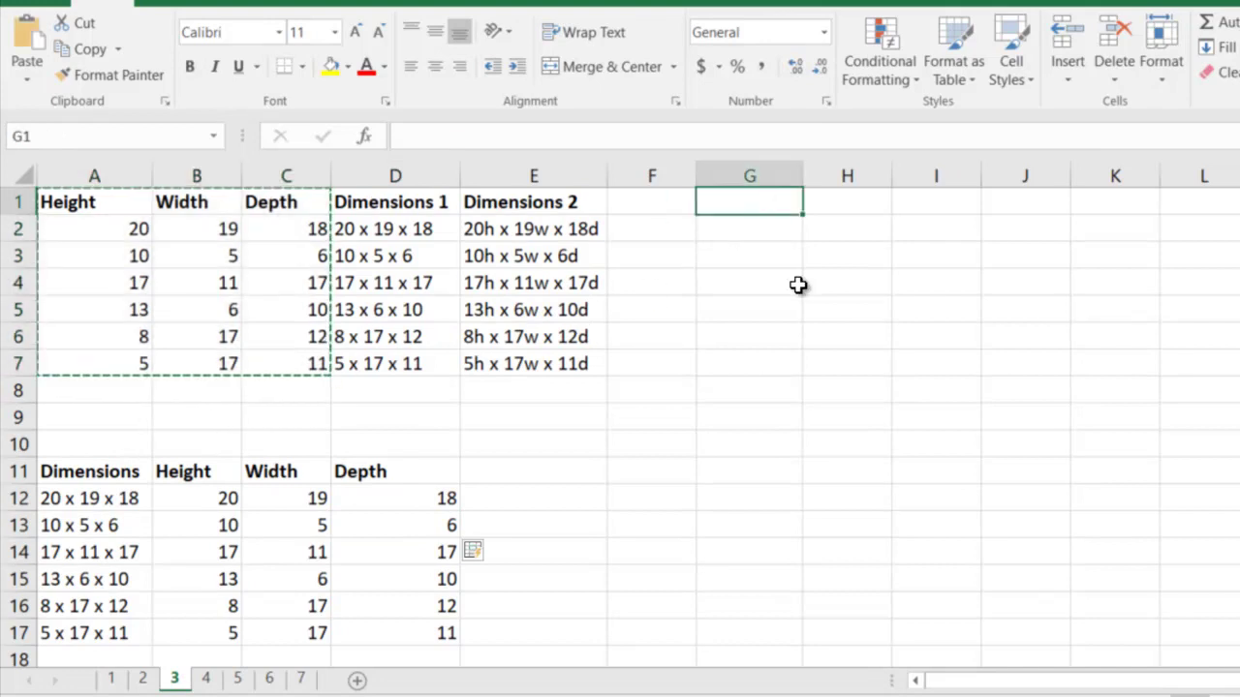
{"action": "key", "text": "ctrl+v"}
{"action": "key", "text": "Escape"}
Set row 2's Width and Depth to 20 so the row reads 20, 20, 20
{"action": "key", "text": "Down"}
{"action": "key", "text": "Right"}
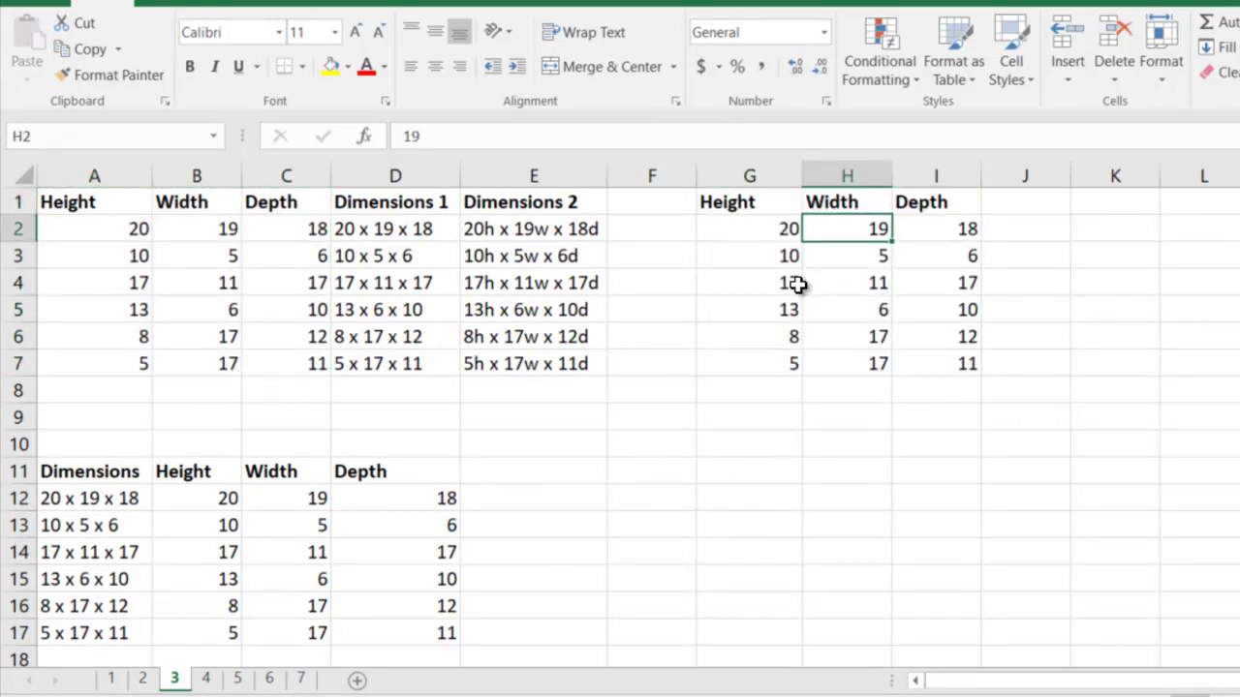
{"action": "key", "text": "ctrl+r"}
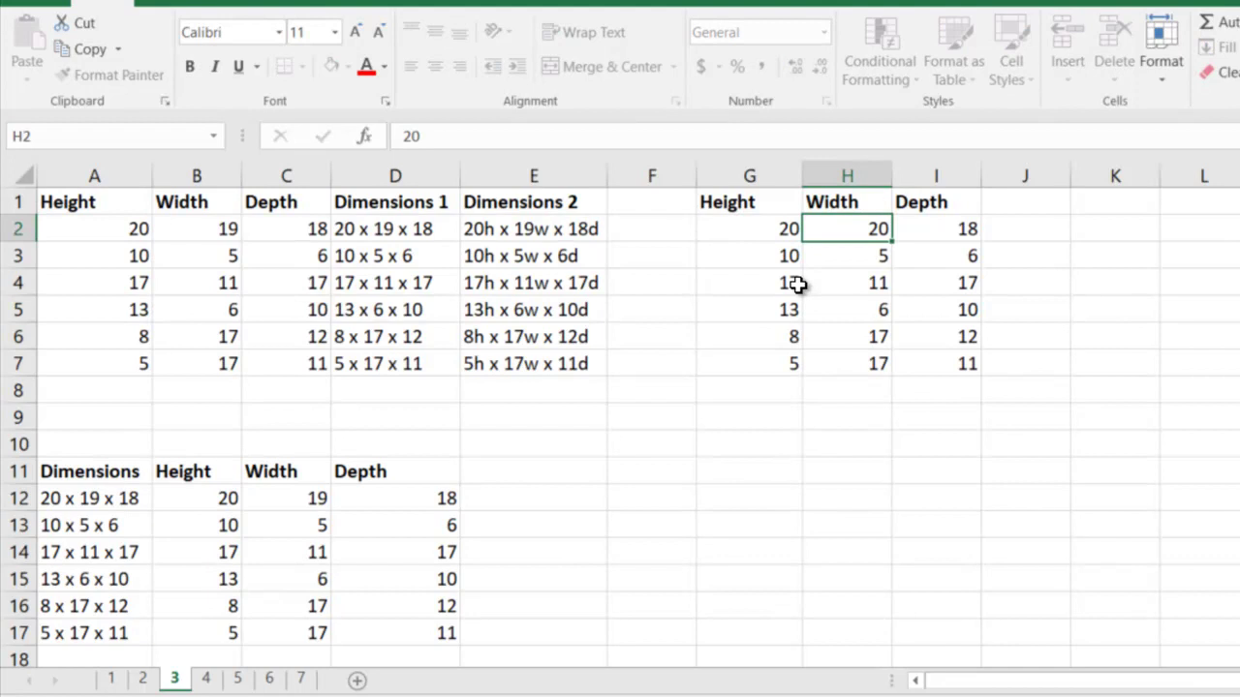
{"action": "key", "text": "Right"}
{"action": "key", "text": "ctrl+r"}
{"action": "key", "text": "Right"}
Add a 'Dimensions' header in J1 and autofit column J
{"action": "key", "text": "Up"}
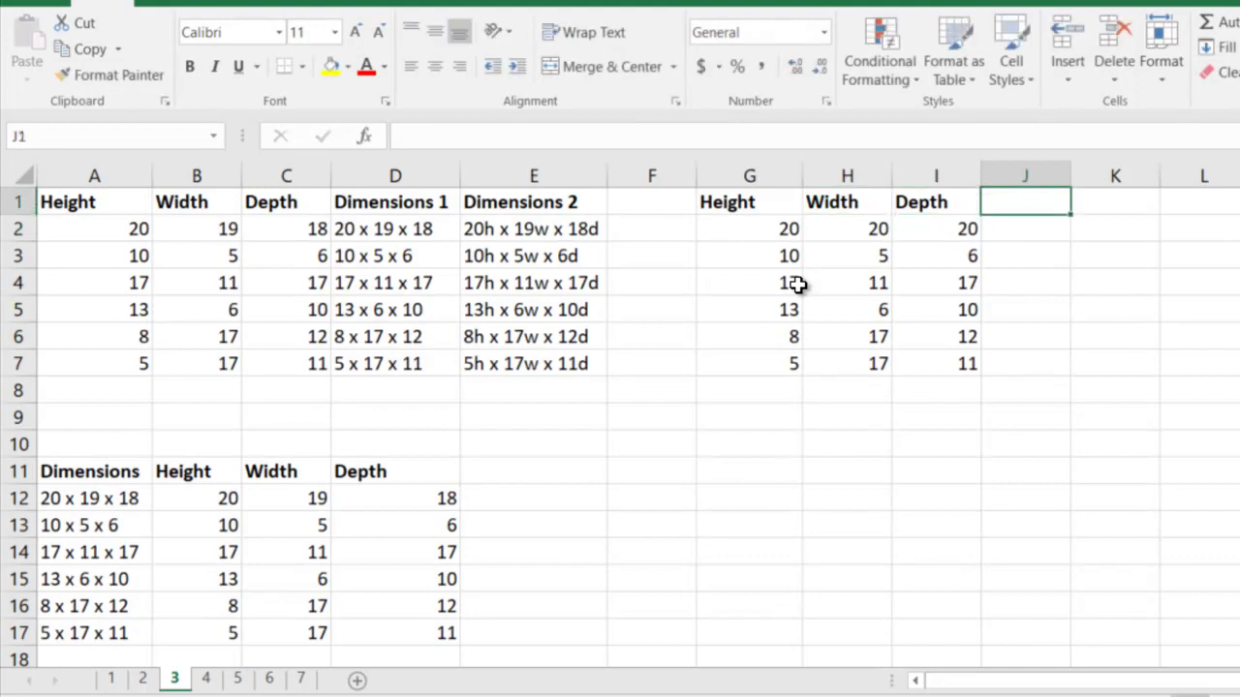
{"action": "type", "text": "Dimensions"}
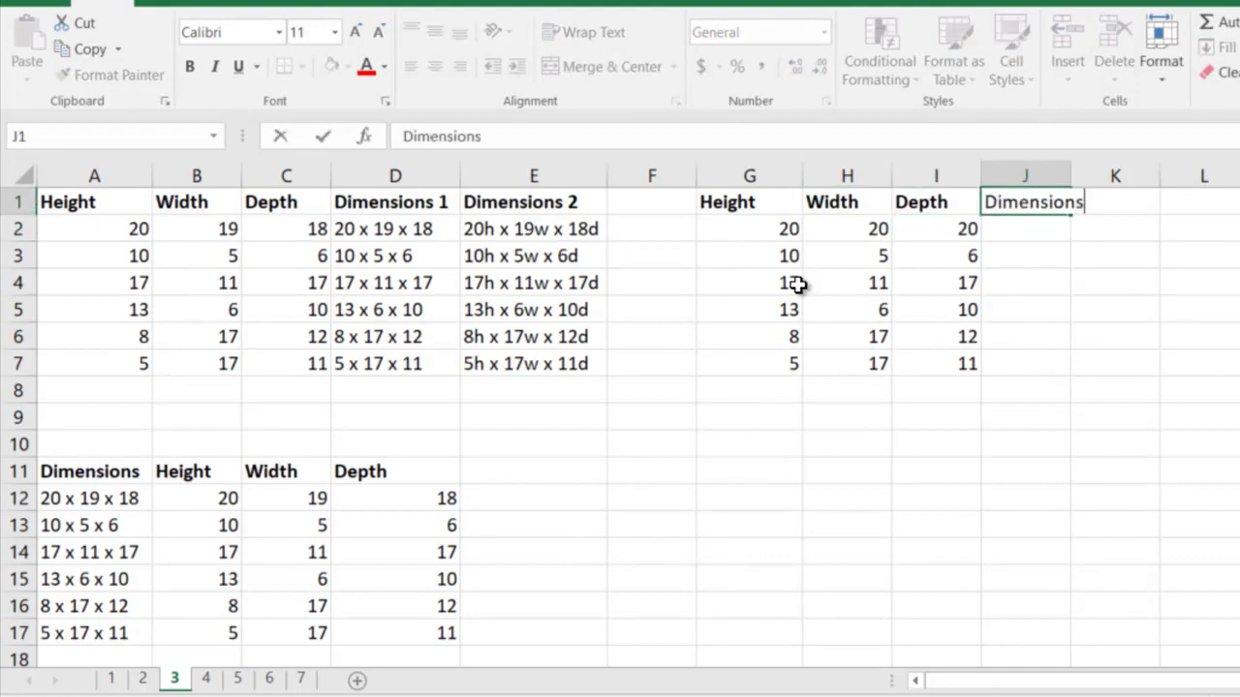
{"action": "key", "text": "Return"}
{"action": "key", "text": "Up"}
{"action": "key", "text": "alt+h"}
{"action": "key", "text": "o"}
{"action": "key", "text": "i"}
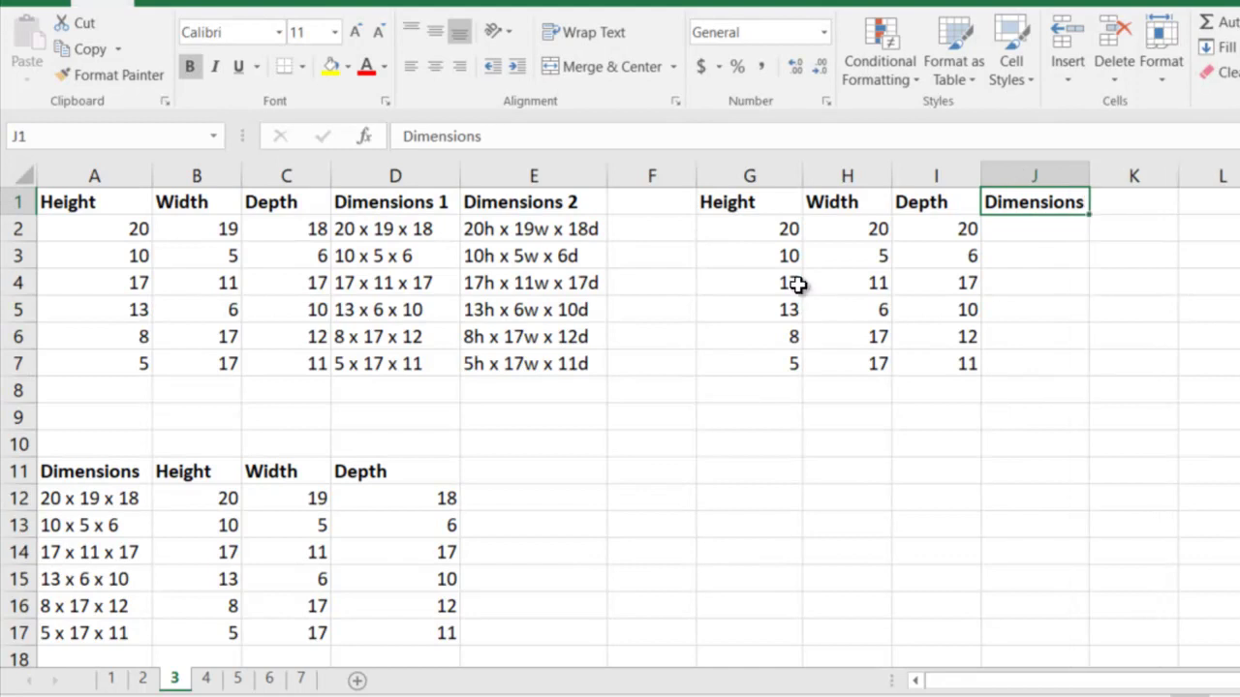
{"action": "key", "text": "Down"}
Enter '20 x 20 x 20' in J2 and Flash Fill the Dimensions column
{"action": "type", "text": "20"}
{"action": "key", "text": "ctrl+e"}
{"action": "key", "text": "Return"}
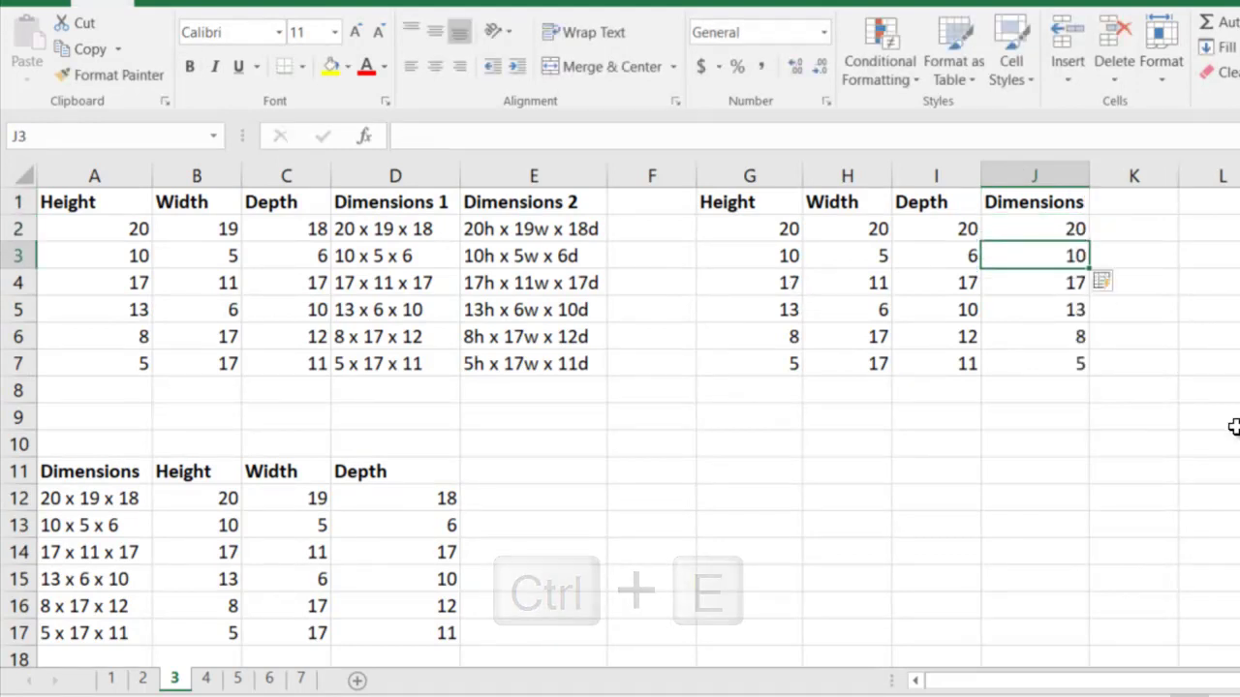
{"action": "key", "text": "ctrl+z"}
{"action": "key", "text": "ctrl+z"}
{"action": "type", "text": "2"}
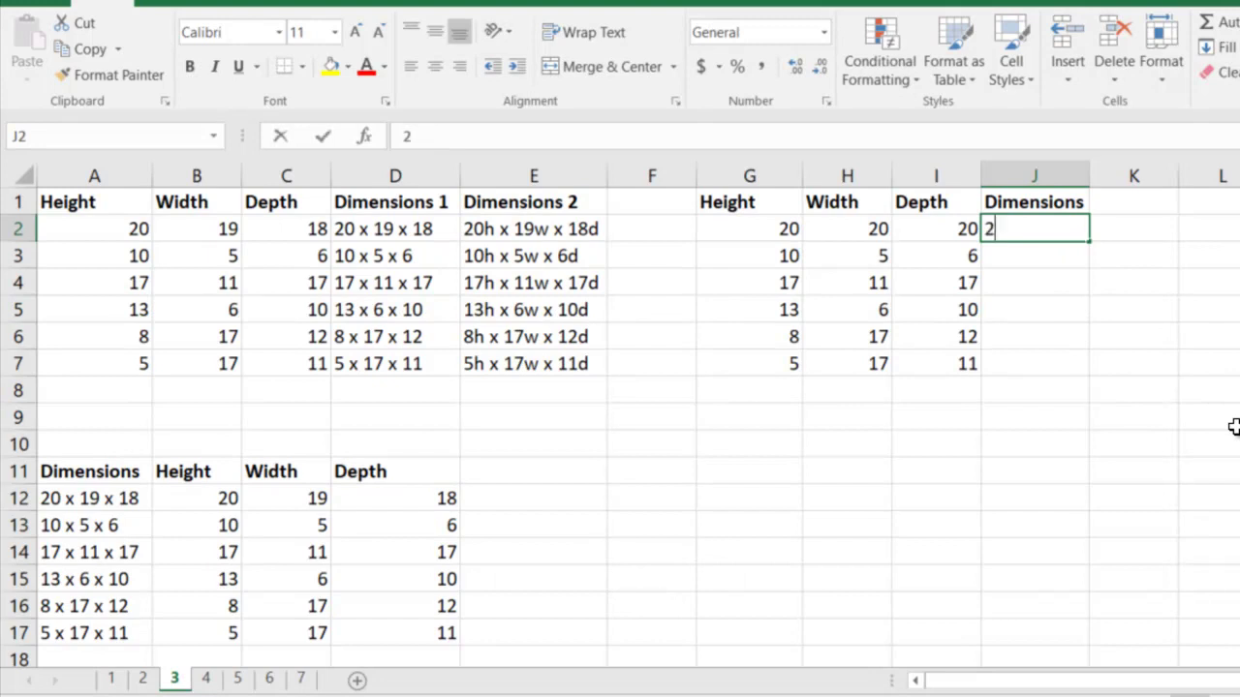
{"action": "type", "text": "0 x 20 x 20"}
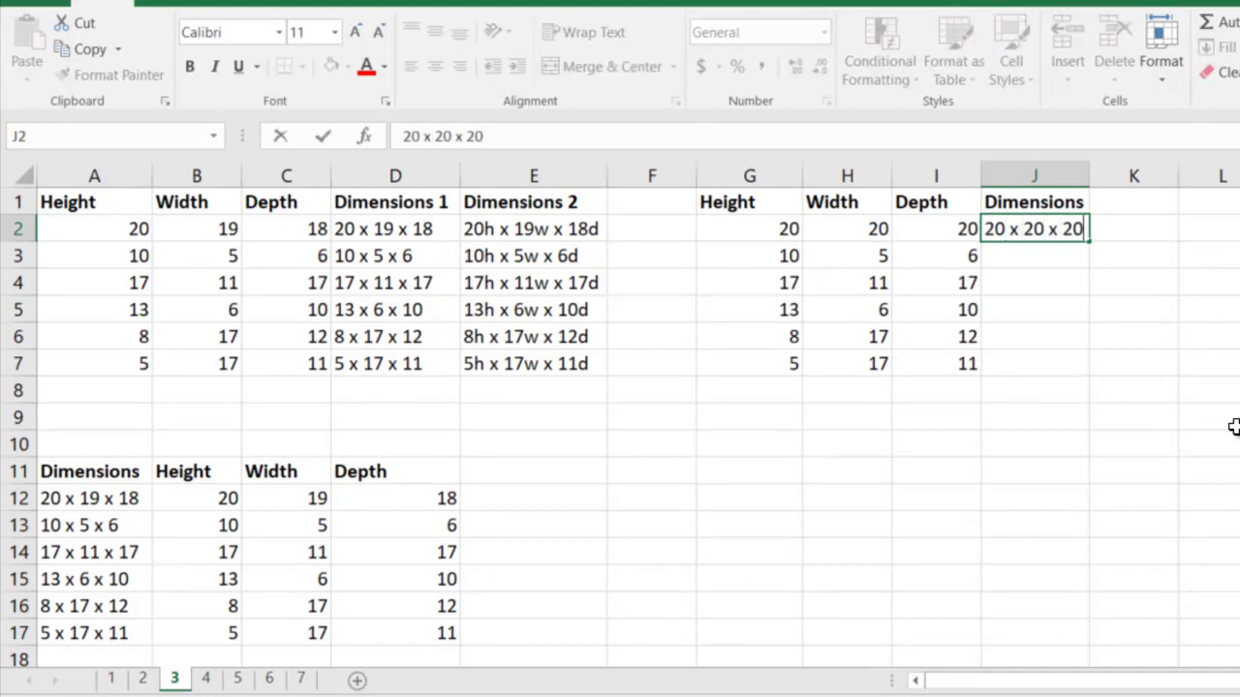
{"action": "key", "text": "Return"}
{"action": "key", "text": "ctrl+e"}
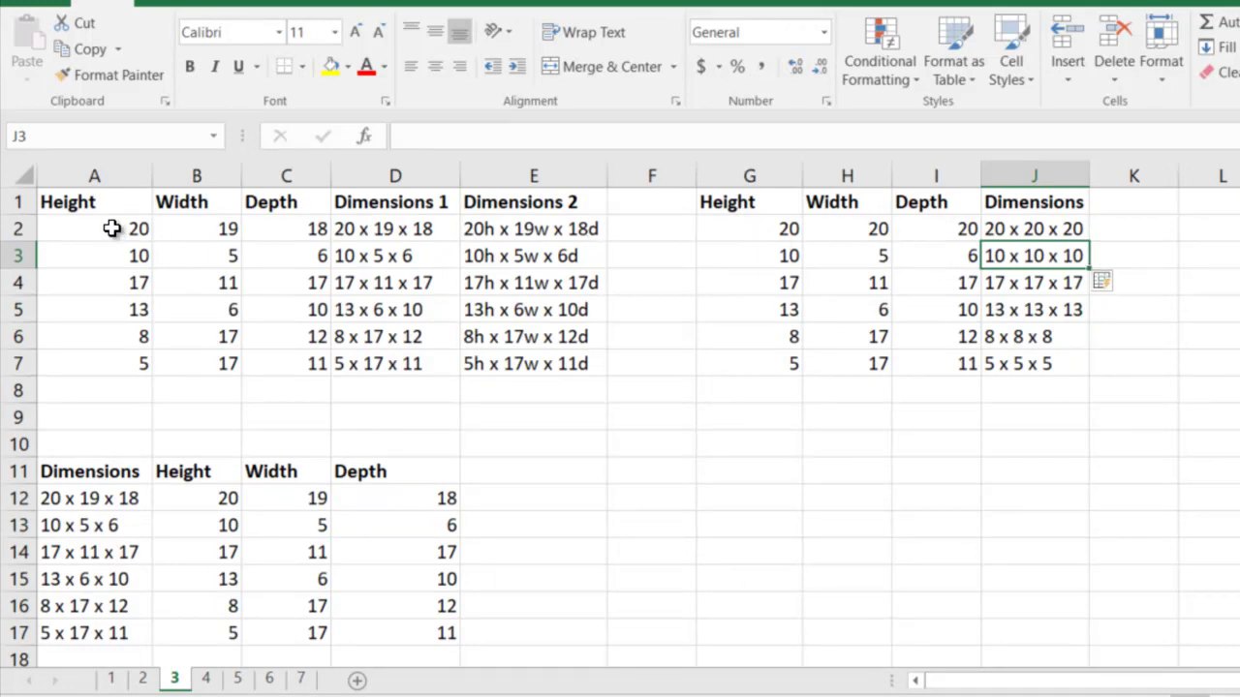
Shade A2:C2 and G2:I2 yellow
{"action": "left_click_drag", "start_coordinate": [113, 227], "coordinate": [308, 230]}
{"action": "left_click", "coordinate": [332, 66]}
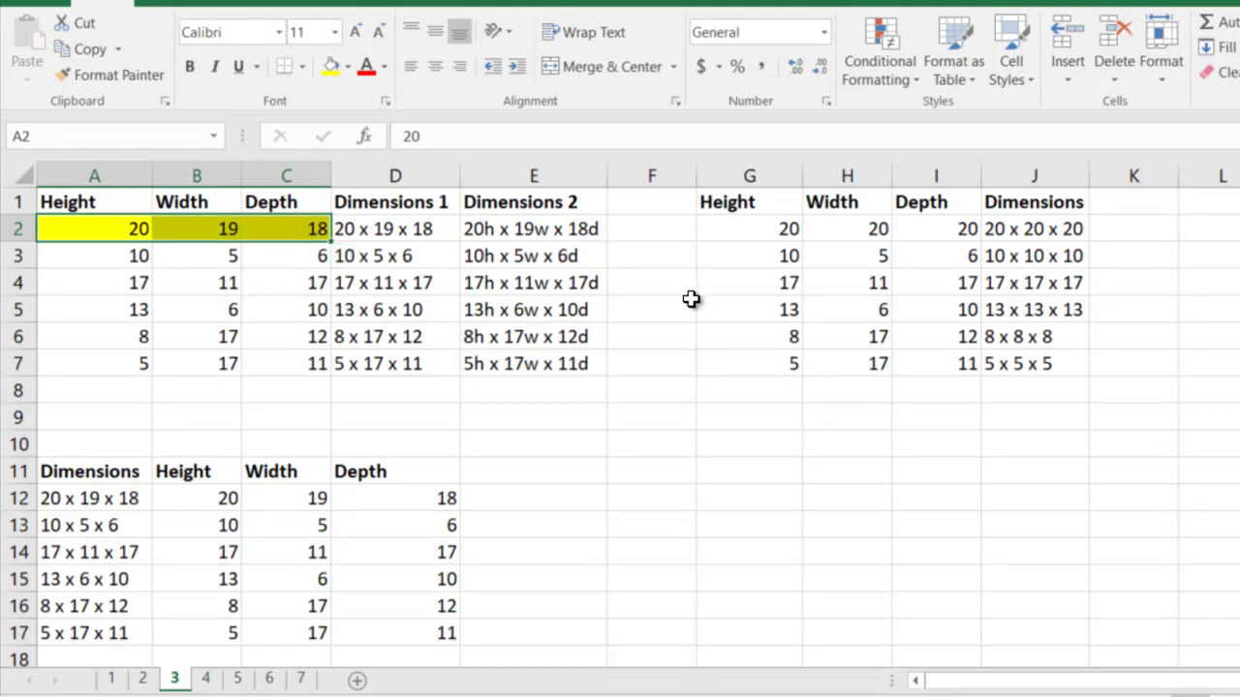
{"action": "left_click_drag", "start_coordinate": [769, 225], "coordinate": [954, 234]}
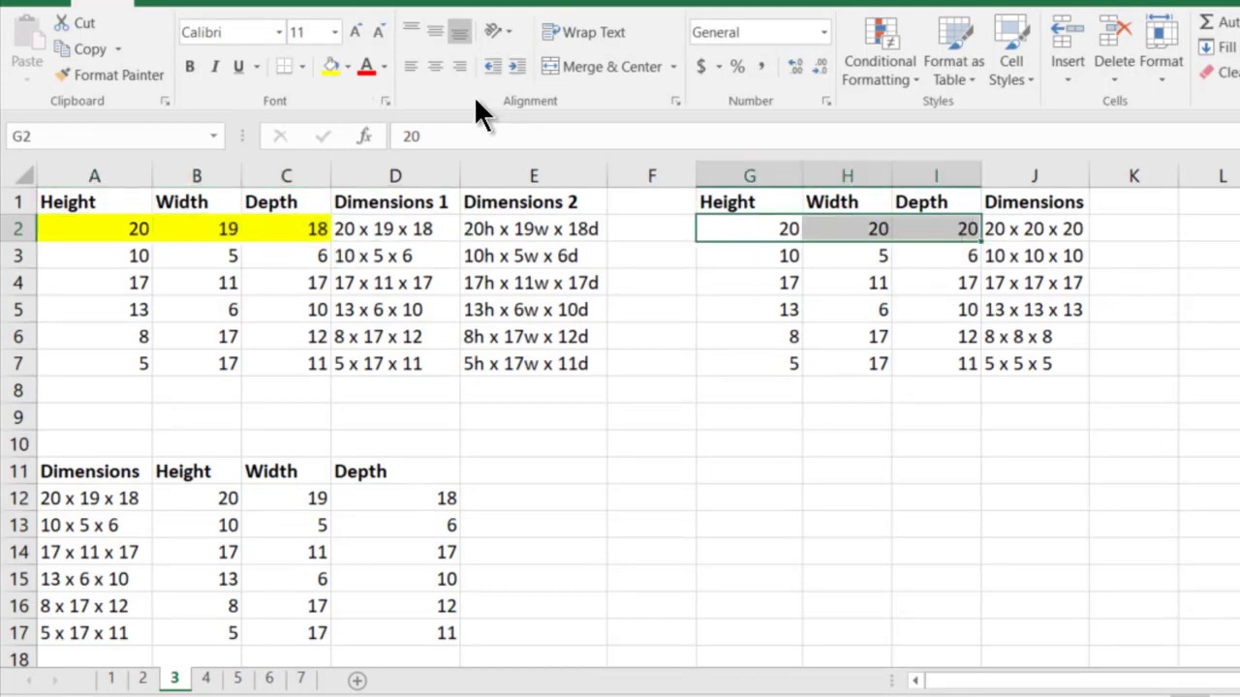
{"action": "left_click", "coordinate": [330, 65]}
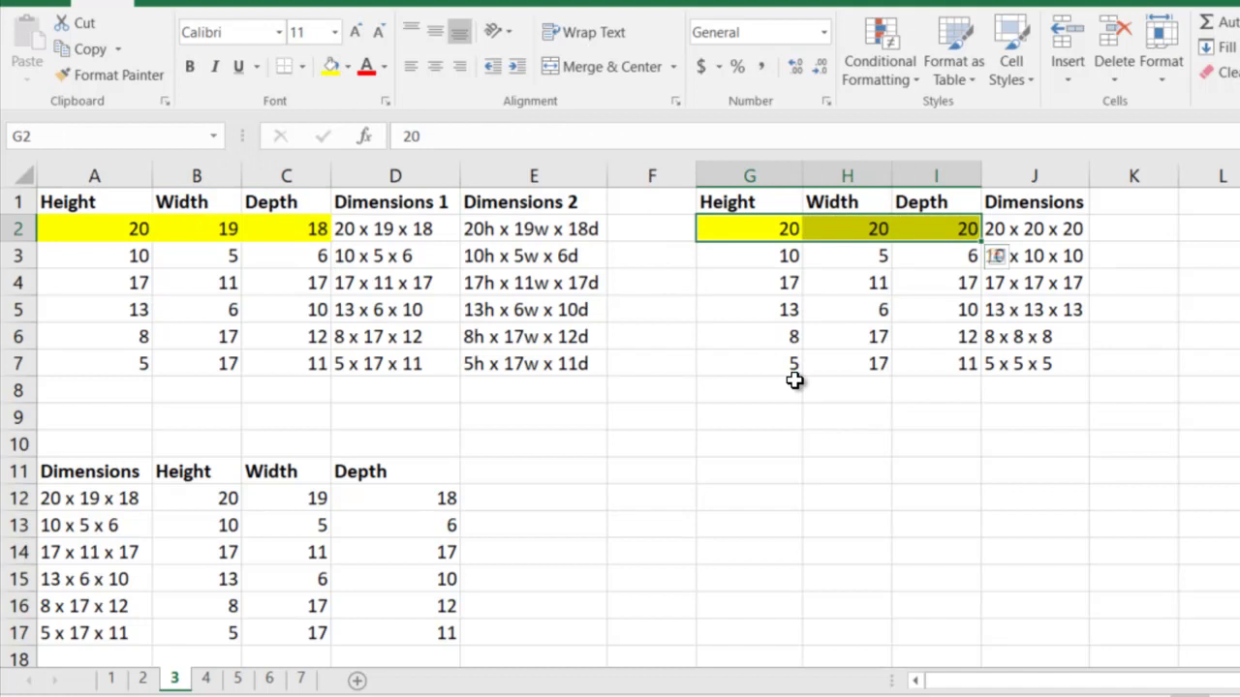
Paste a copy of G1:I7 at G11, then clear row 12's values and yellow fill
{"action": "left_click_drag", "start_coordinate": [744, 198], "coordinate": [921, 352]}
{"action": "key", "text": "ctrl+c"}
{"action": "left_click", "coordinate": [765, 469]}
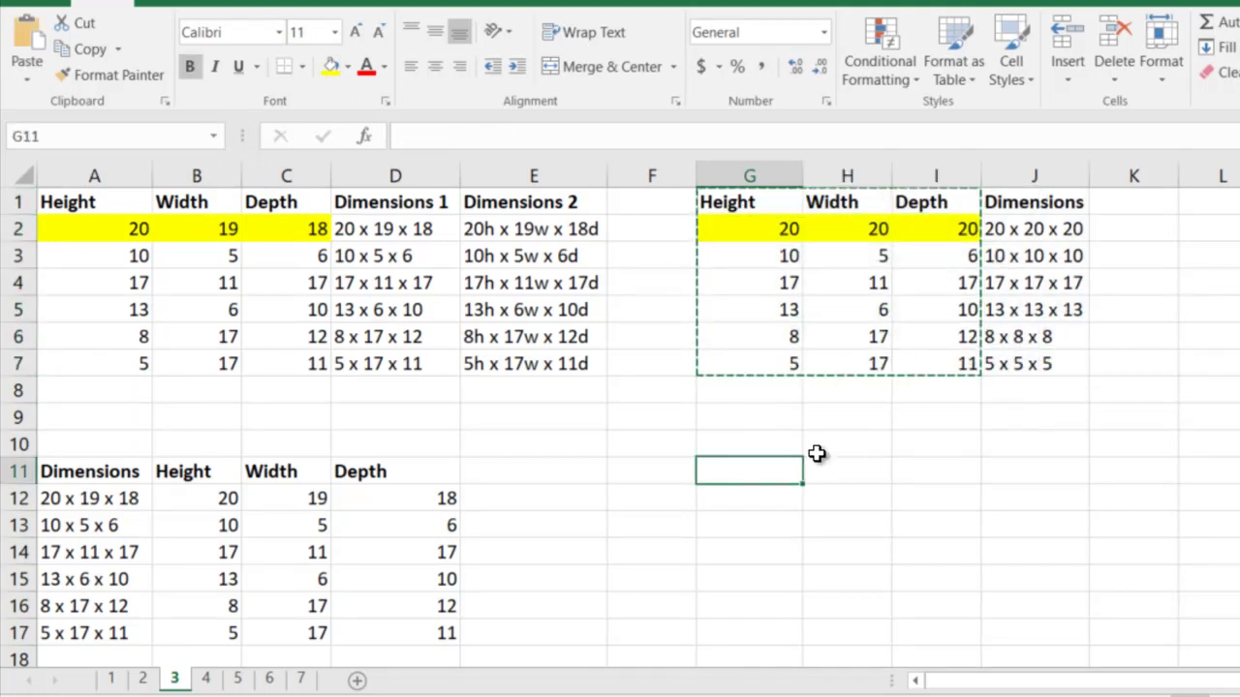
{"action": "key", "text": "ctrl+v"}
{"action": "left_click_drag", "start_coordinate": [789, 498], "coordinate": [948, 513]}
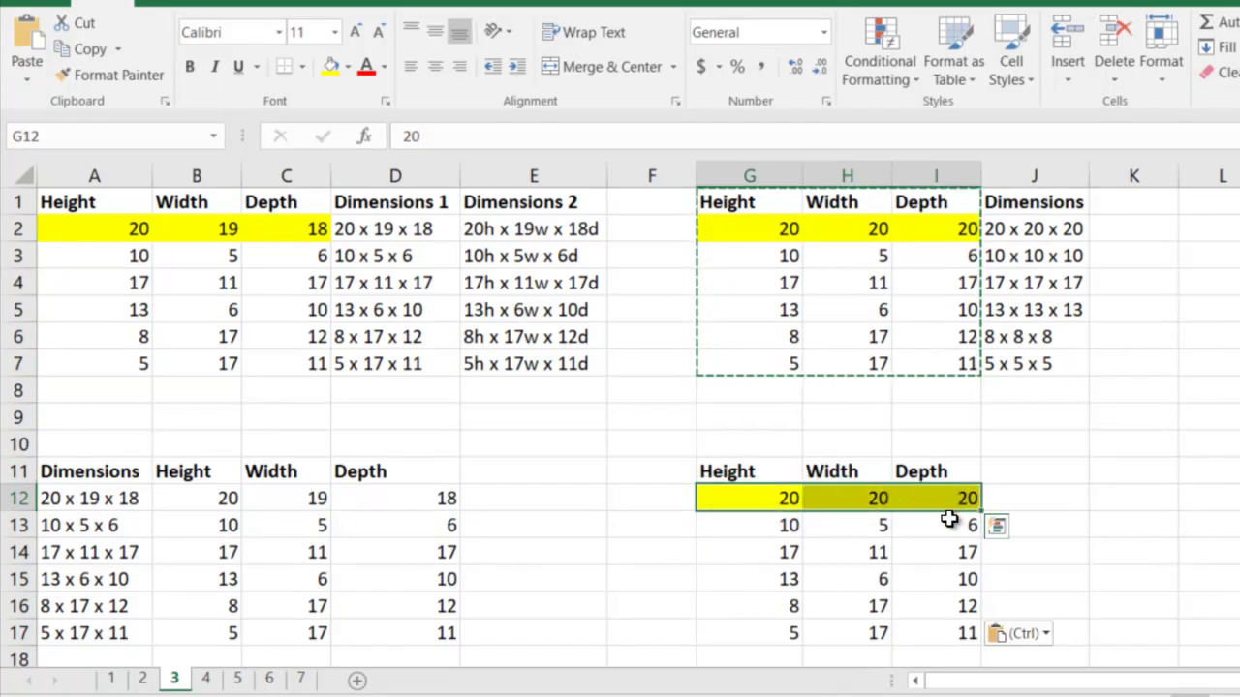
{"action": "key", "text": "Delete"}
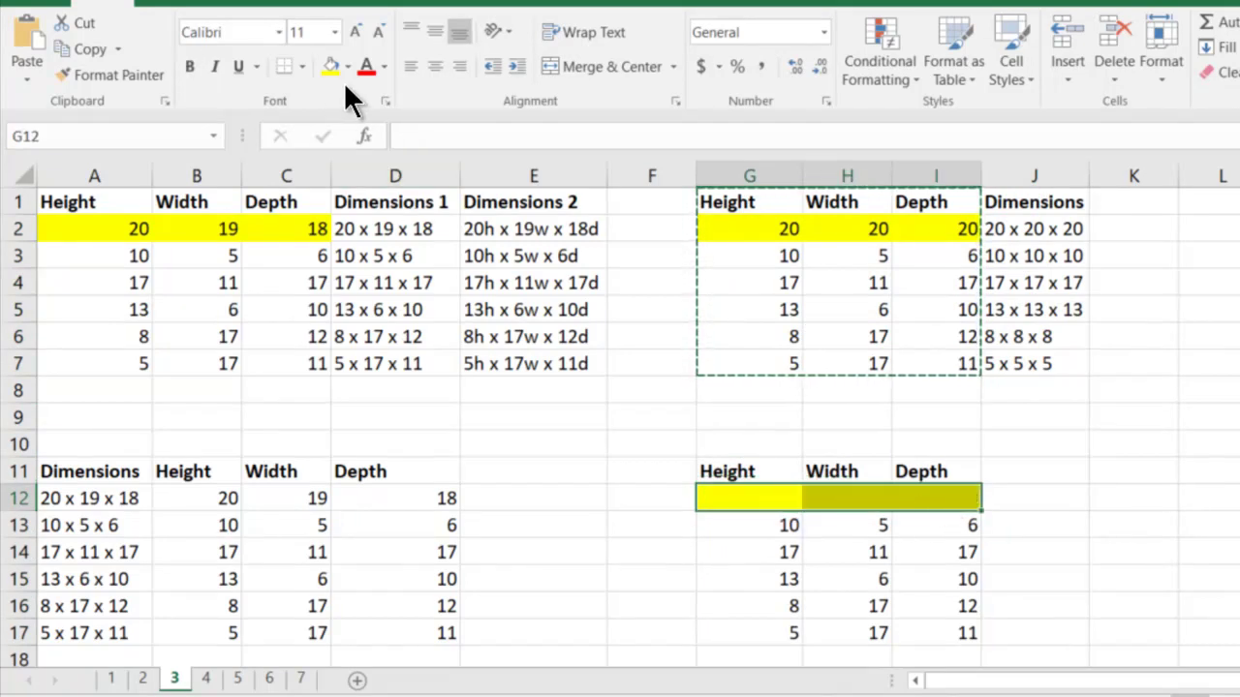
{"action": "left_click", "coordinate": [346, 67]}
{"action": "left_click", "coordinate": [358, 266]}
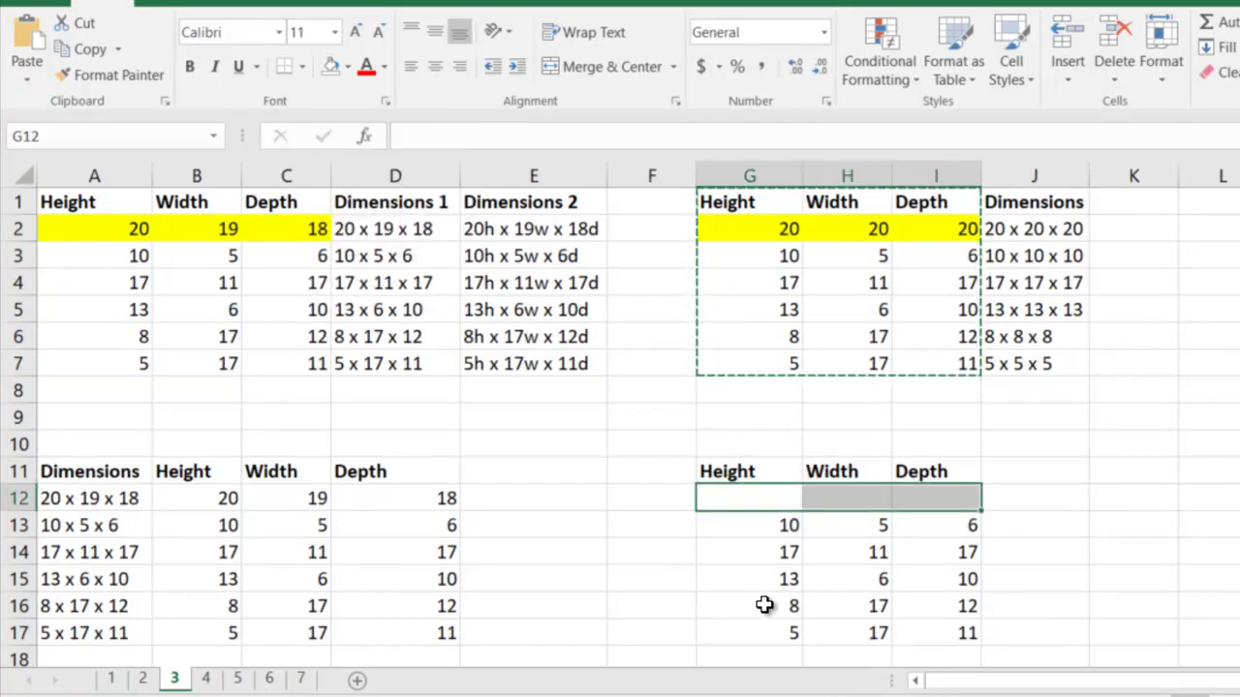
Enter 20, 20, 20 in G18:I18
{"action": "left_click", "coordinate": [771, 656]}
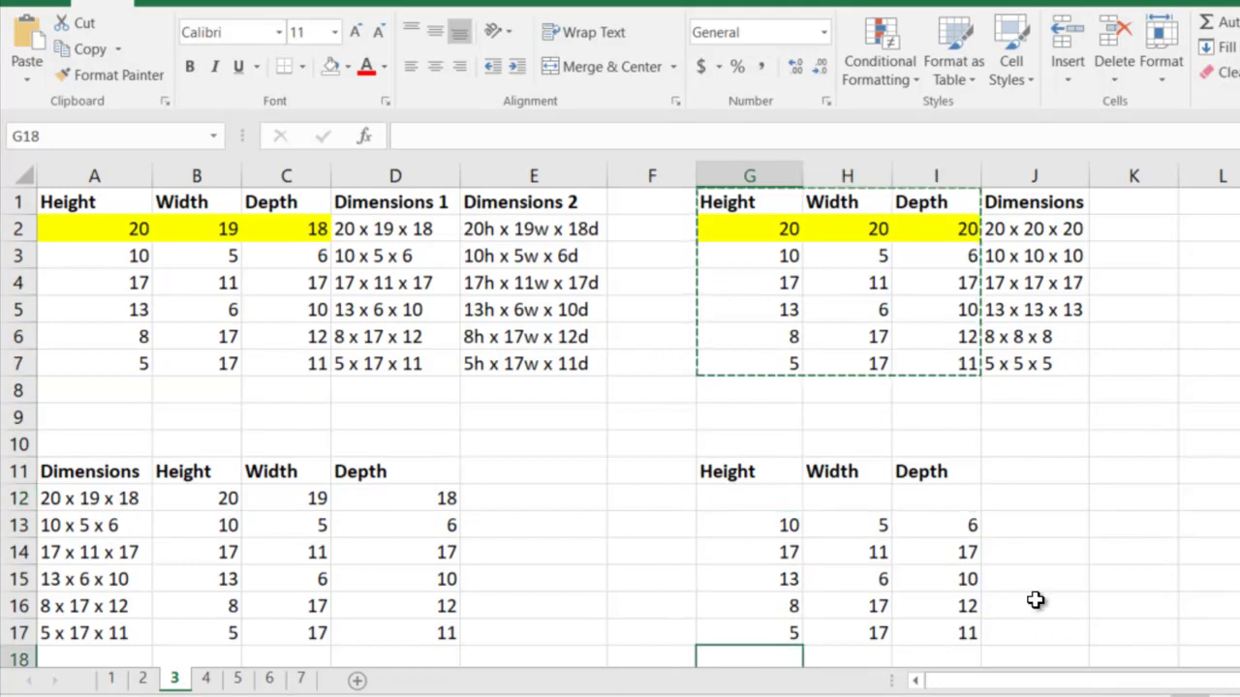
{"action": "type", "text": "20"}
{"action": "key", "text": "Tab"}
{"action": "type", "text": "20"}
{"action": "key", "text": "Tab"}
{"action": "type", "text": "2"}
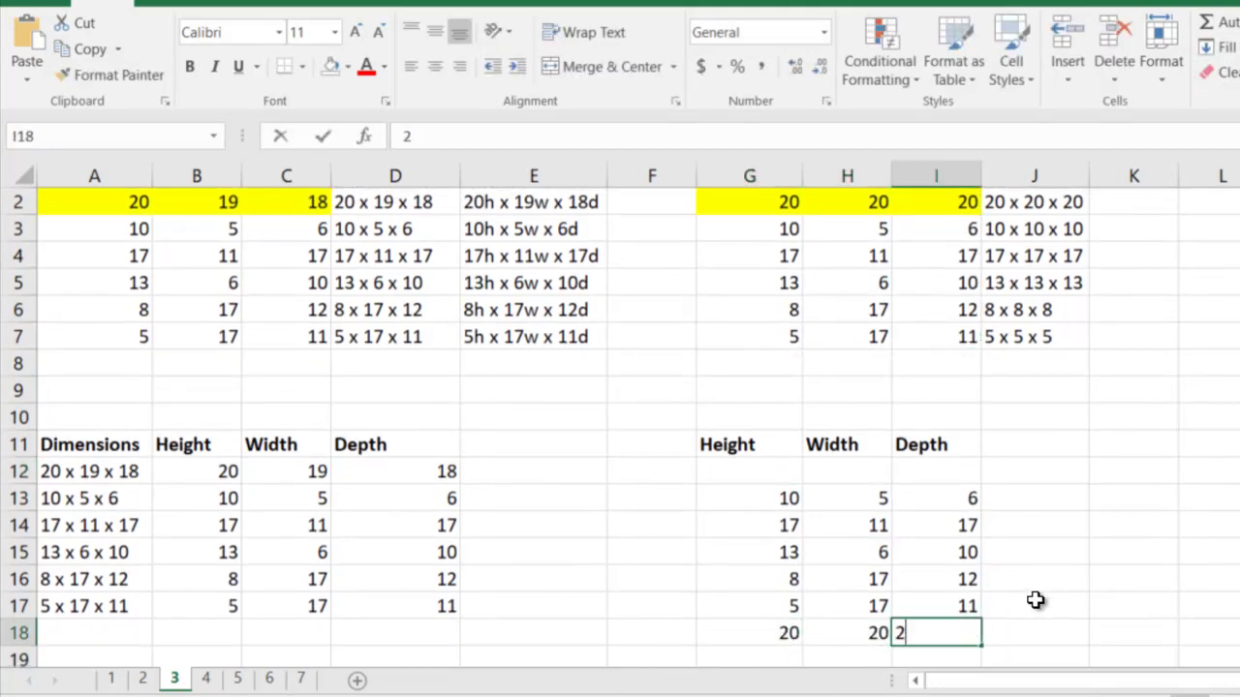
{"action": "type", "text": "0"}
{"action": "key", "text": "Tab"}
Move the G13:I18 block up one row to G12
{"action": "key", "text": "Left"}
{"action": "key", "text": "Left"}
{"action": "key", "text": "Up"}
{"action": "key", "text": "Up"}
{"action": "key", "text": "Up"}
{"action": "key", "text": "Up"}
{"action": "key", "text": "Up"}
{"action": "key", "text": "Left"}
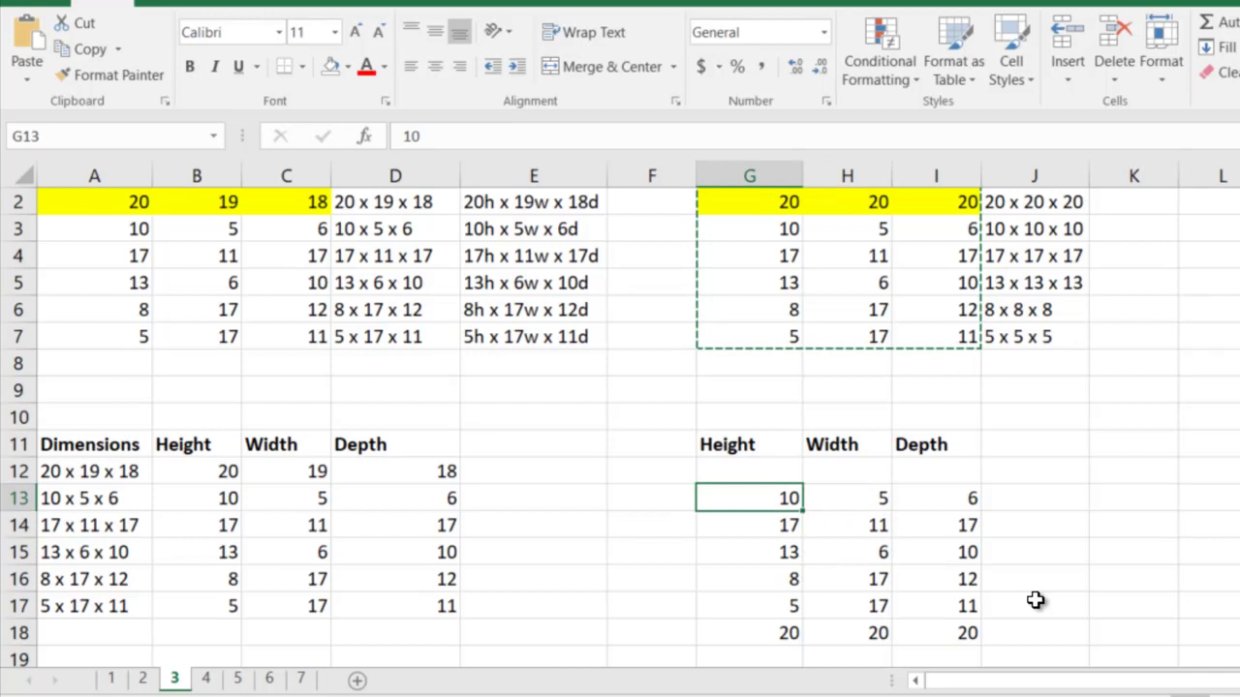
{"action": "key", "text": "shift+Right"}
{"action": "key", "text": "shift+Down"}
{"action": "key", "text": "shift+Right"}
{"action": "key", "text": "shift+Down"}
{"action": "key", "text": "shift+Down"}
{"action": "key", "text": "shift+Down"}
{"action": "key", "text": "shift+Down"}
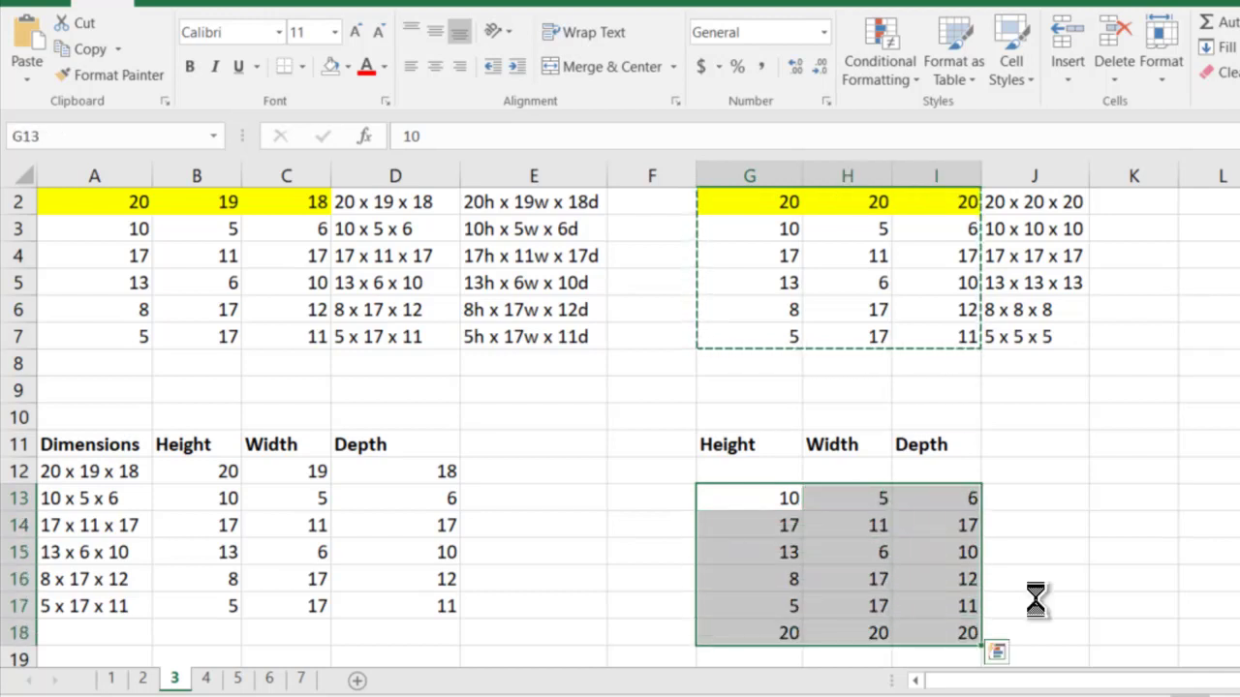
{"action": "key", "text": "ctrl+x"}
{"action": "key", "text": "Up"}
{"action": "key", "text": "ctrl+v"}
Add a 'Dimensions' header in J11 and Flash Fill from '10 x 5 x 6' in J12
{"action": "key", "text": "Right"}
{"action": "key", "text": "Up"}
{"action": "key", "text": "Right"}
{"action": "key", "text": "Right"}
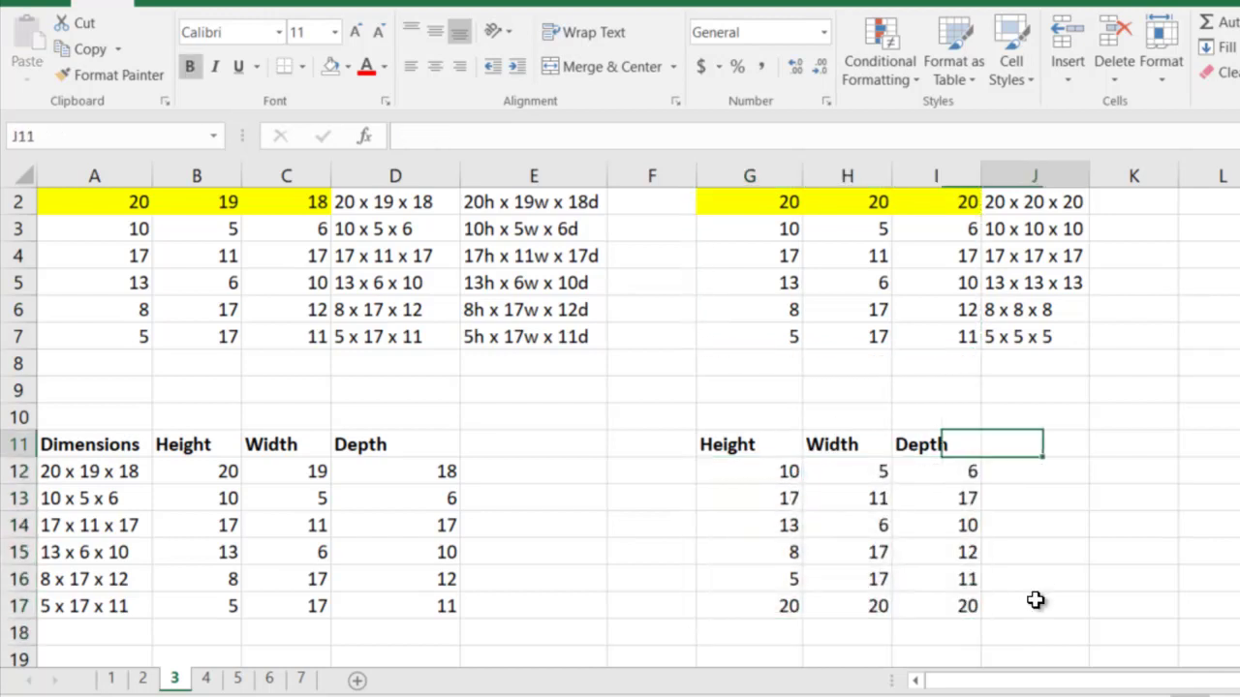
{"action": "type", "text": "Dimensions"}
{"action": "key", "text": "Return"}
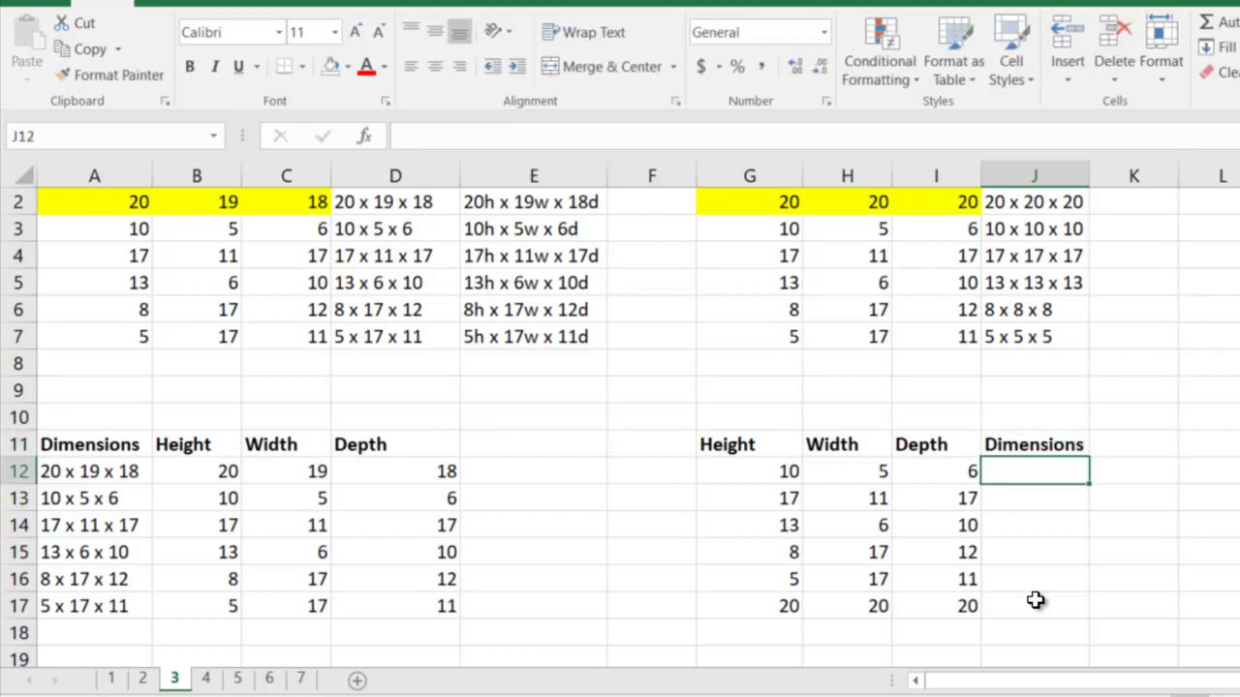
{"action": "type", "text": "10"}
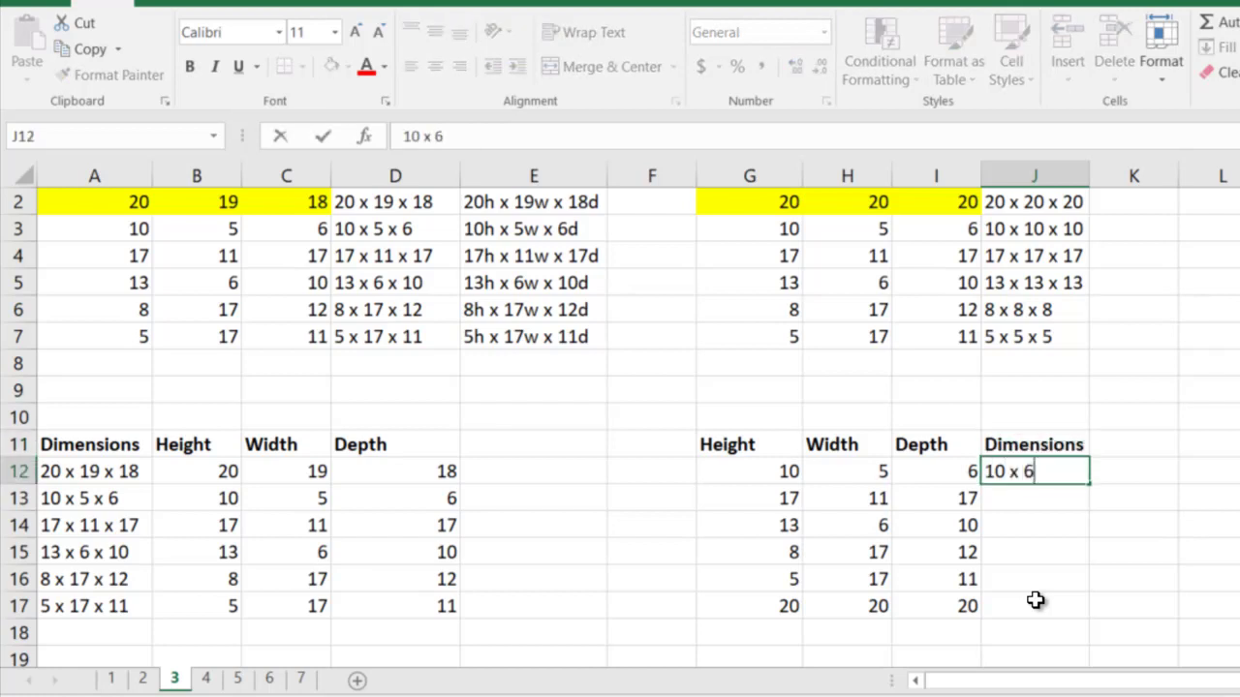
{"action": "type", "text": "x 6"}
{"action": "key", "text": "BackSpace"}
{"action": "key", "text": "BackSpace"}
{"action": "key", "text": "BackSpace"}
{"action": "key", "text": "BackSpace"}
{"action": "type", "text": "x 6"}
{"action": "key", "text": "Return"}
{"action": "key", "text": "ctrl+e"}
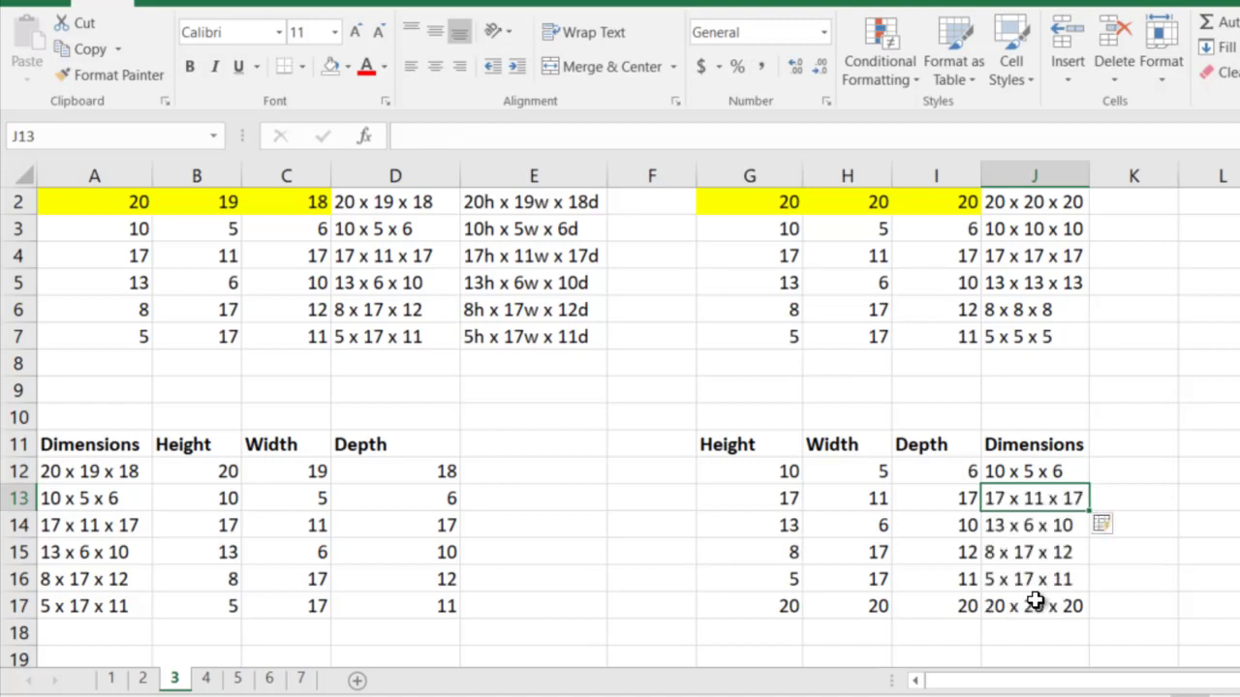
Colour the 10, 5, 6 values in G12:I12 red
{"action": "left_click_drag", "start_coordinate": [754, 472], "coordinate": [937, 471]}
{"action": "left_click", "coordinate": [366, 68]}
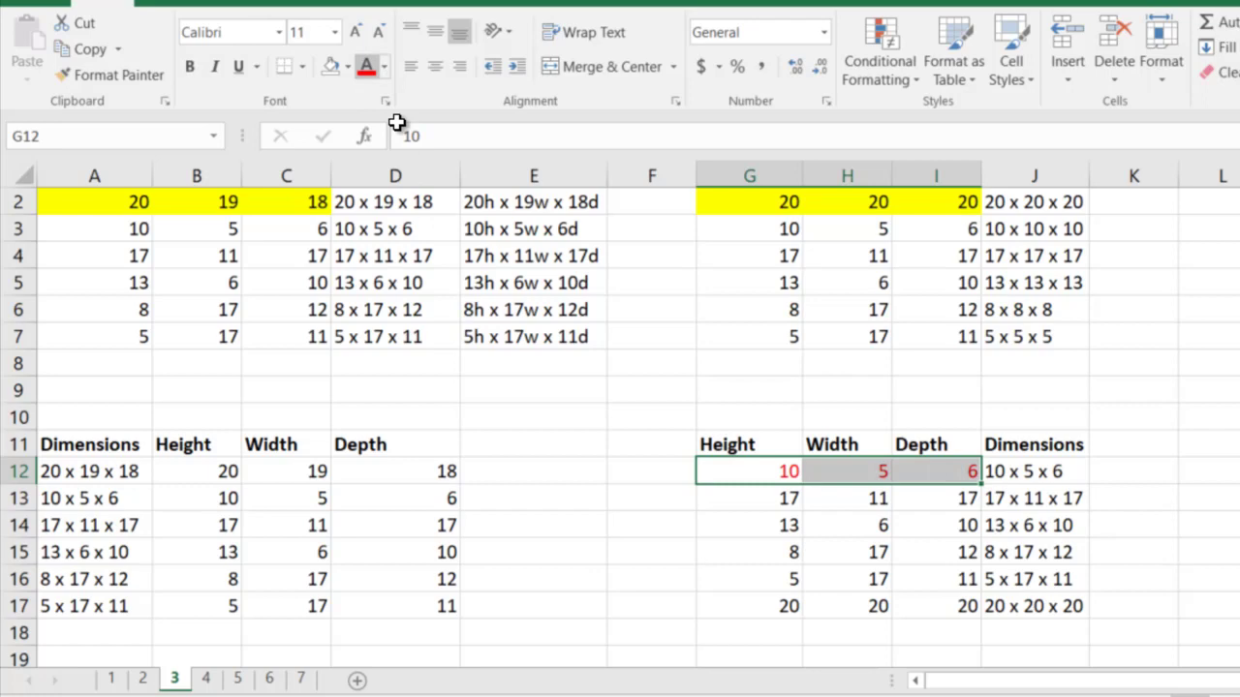
{"action": "left_click", "coordinate": [742, 548]}
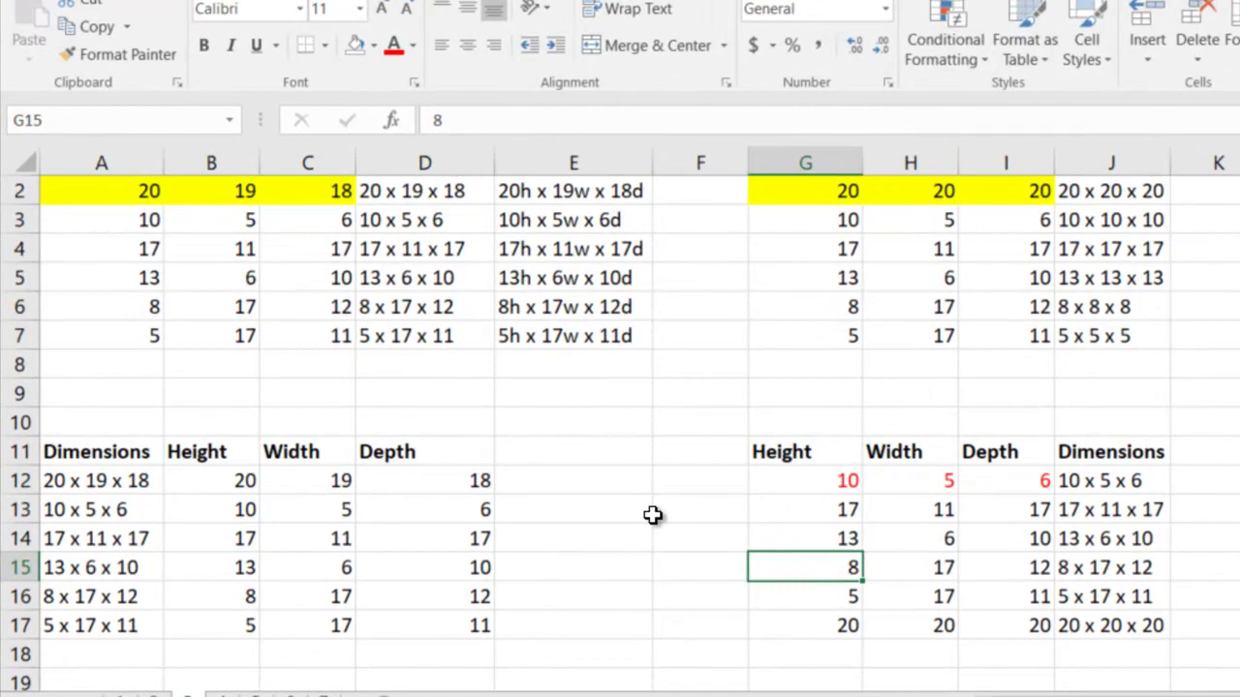
On sheet 4, Flash Fill the first Names column from its emails, using the first person's full name as the example
{"action": "key", "text": "ctrl+Page_Down"}
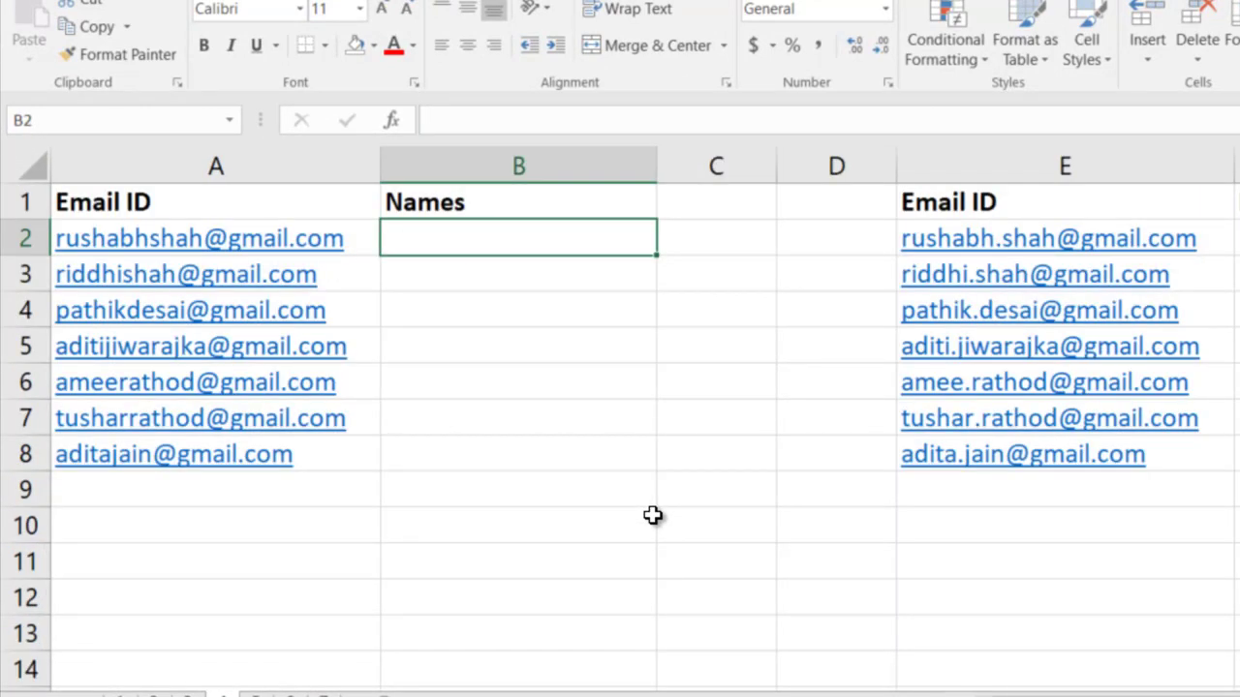
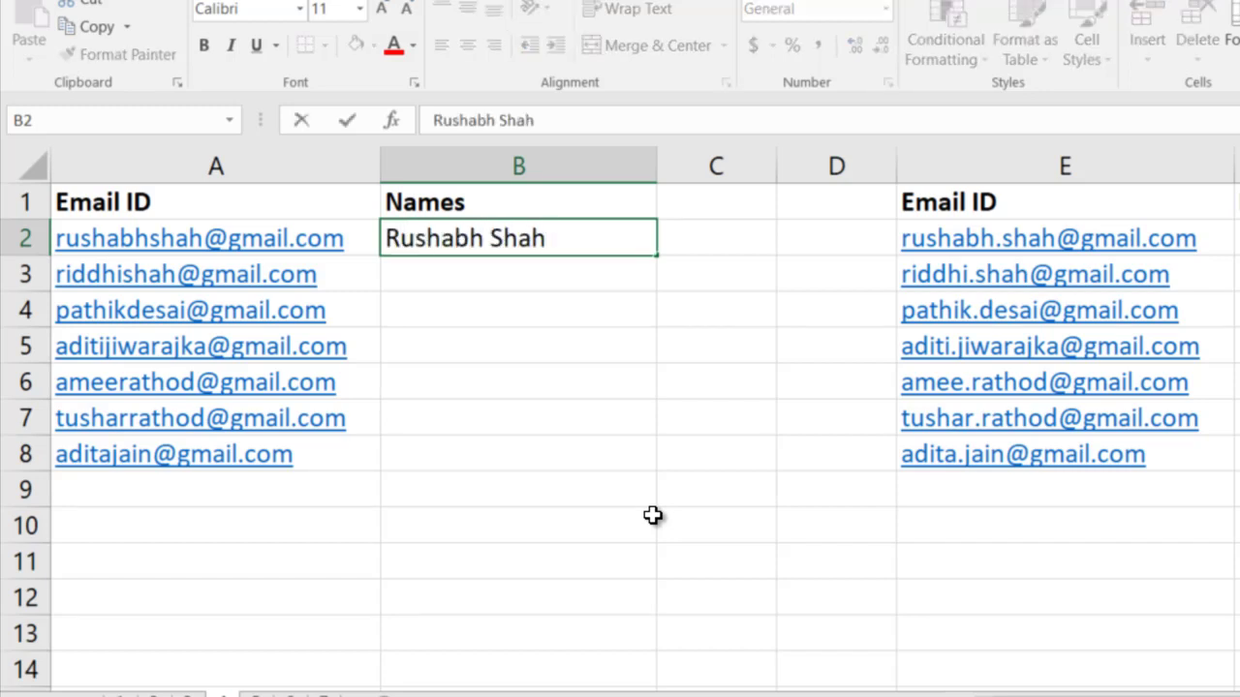
{"action": "key", "text": "Return"}
{"action": "key", "text": "ctrl+e"}
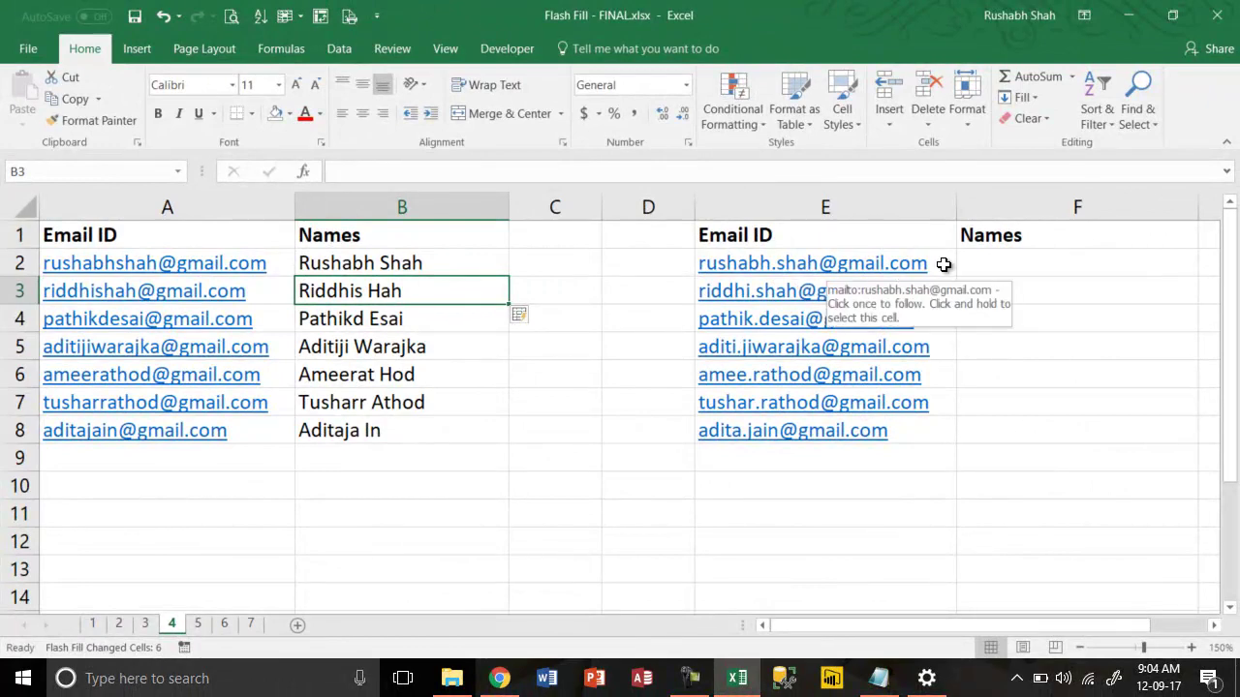
Flash Fill the second Names column from the dotted emails, then go to sheet 5
{"action": "left_click", "coordinate": [990, 268]}
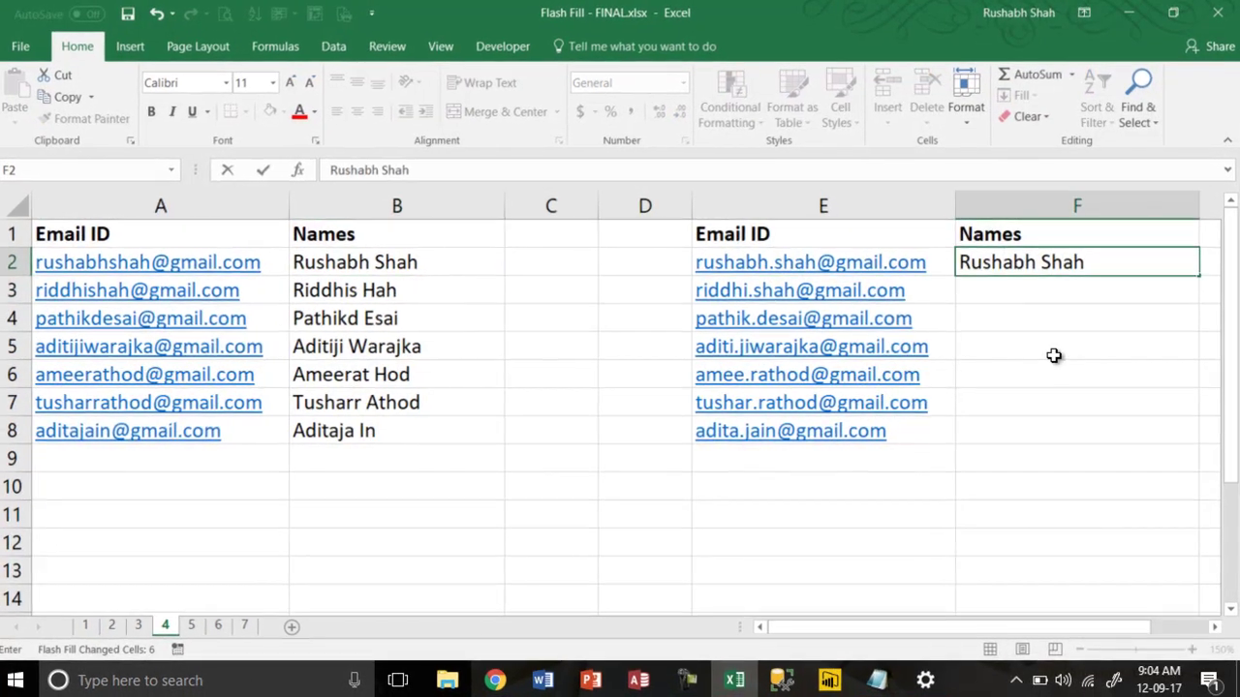
{"action": "key", "text": "Return"}
{"action": "key", "text": "ctrl+e"}
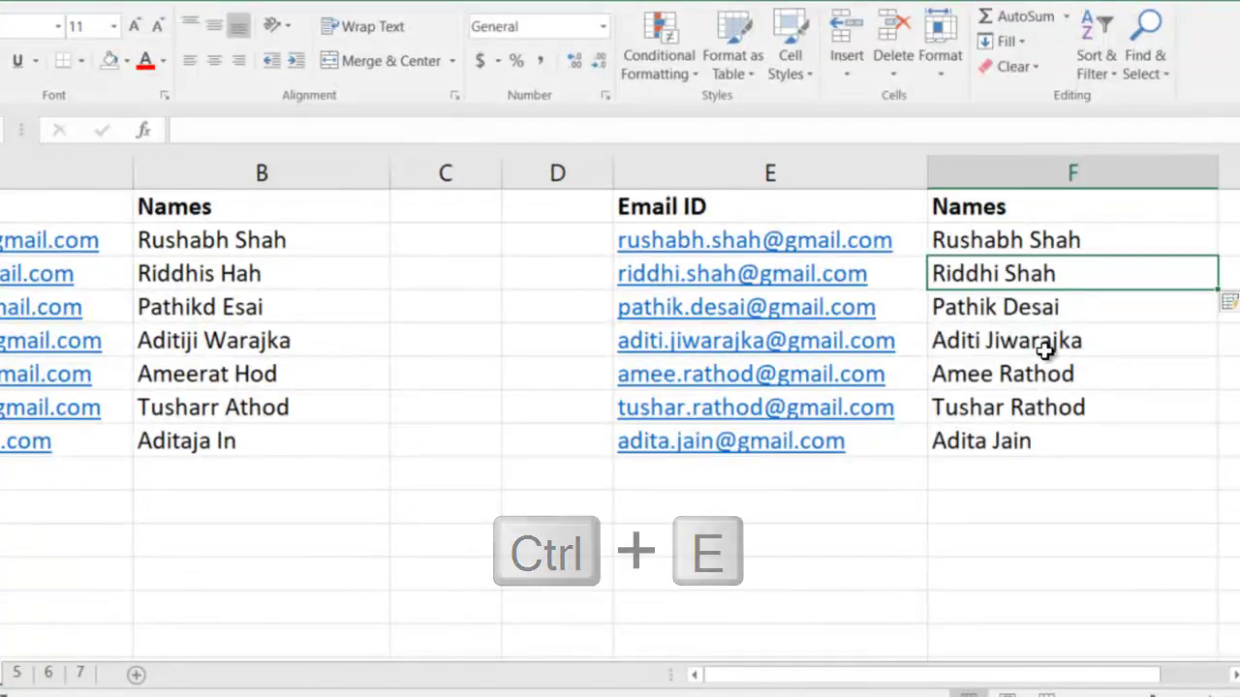
{"action": "key", "text": "ctrl+Page_Down"}
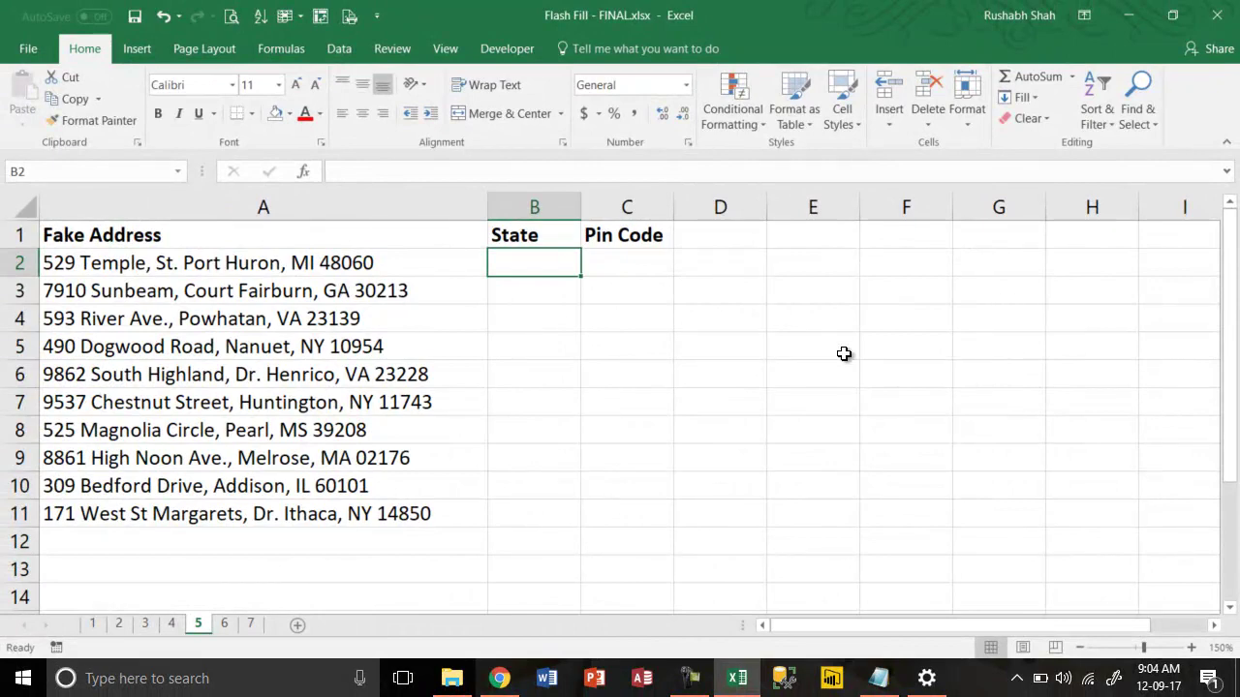
Fill the State column by entering the first two state codes and accepting the suggestions
{"action": "type", "text": "MI"}
{"action": "key", "text": "Return"}
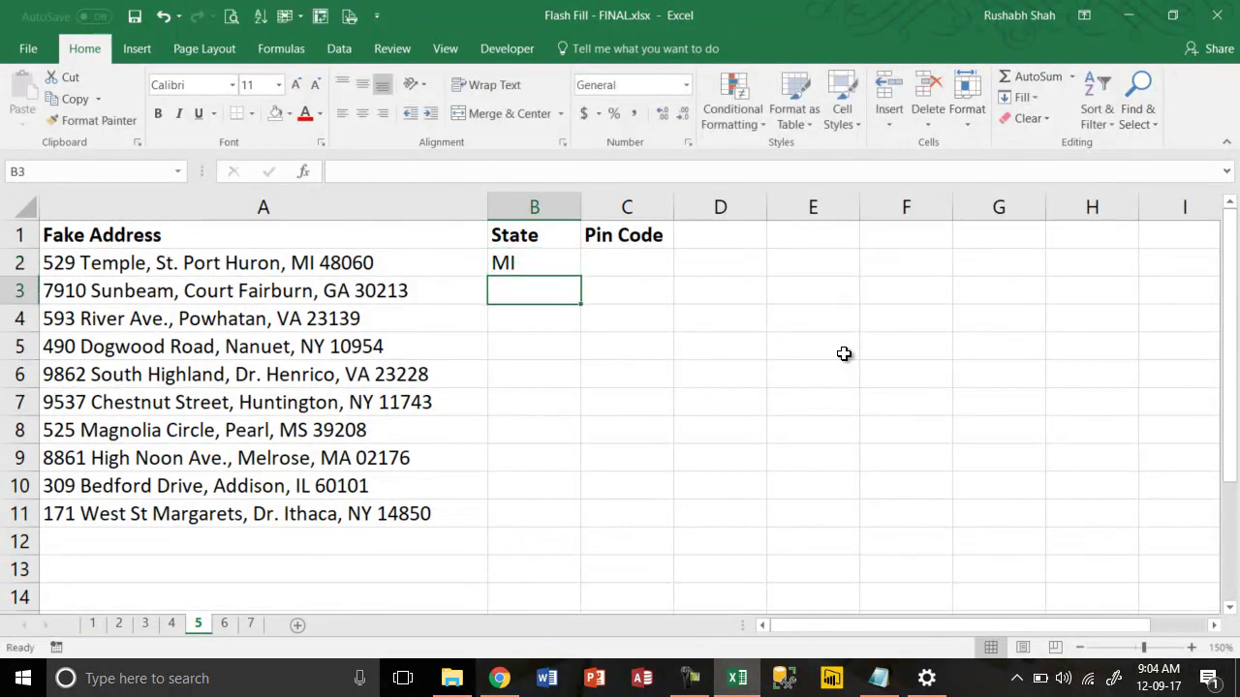
{"action": "type", "text": "GA"}
{"action": "key", "text": "Return"}
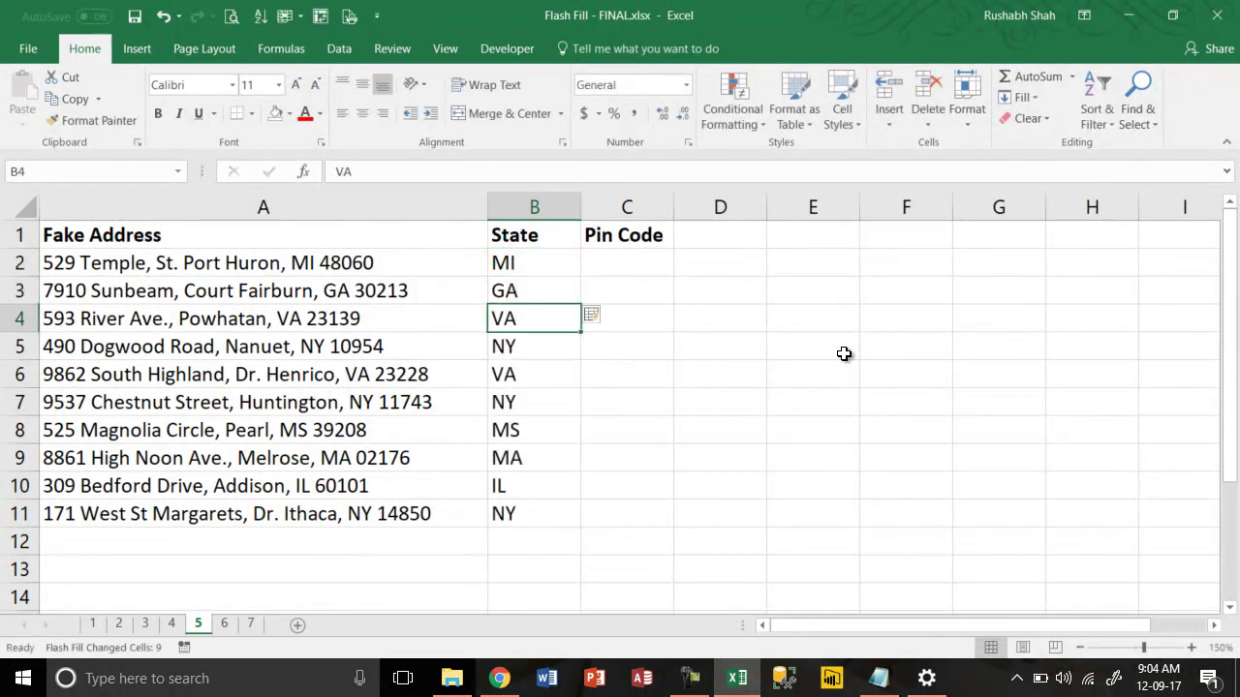
Flash Fill Pin Code from the first address's pin code, then go to sheet 6
{"action": "key", "text": "Up"}
{"action": "key", "text": "Up"}
{"action": "key", "text": "Right"}
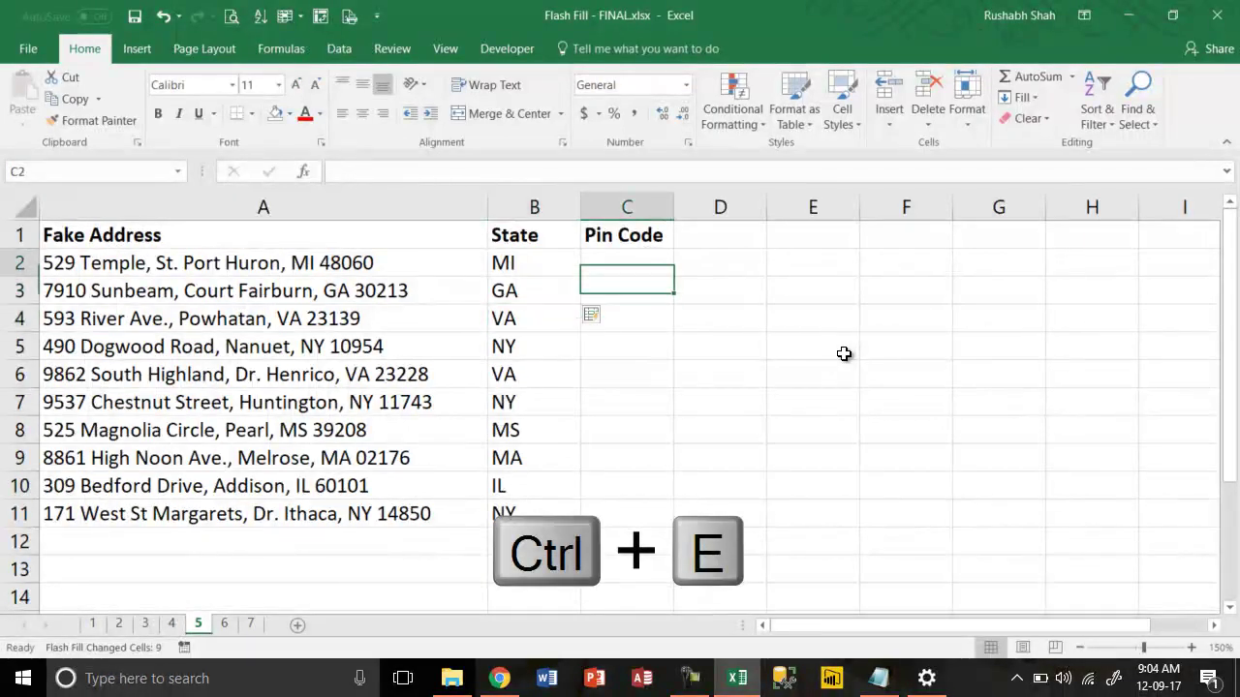
{"action": "type", "text": "48060"}
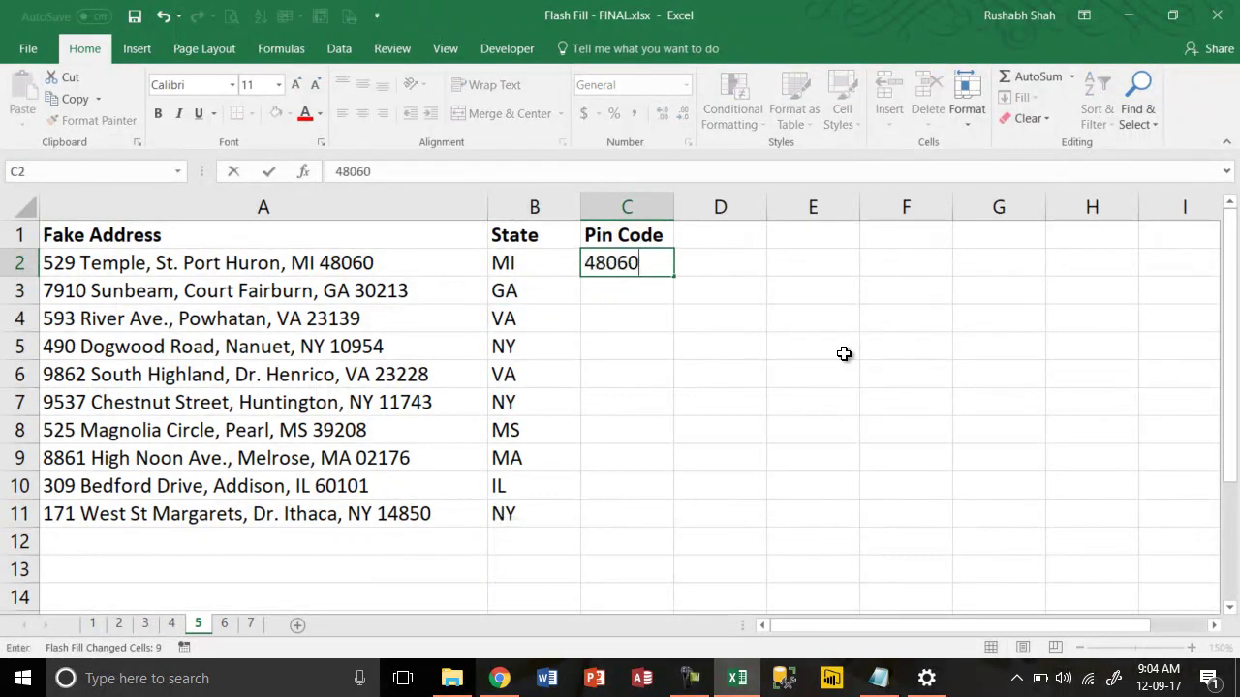
{"action": "key", "text": "Return"}
{"action": "key", "text": "ctrl+e"}
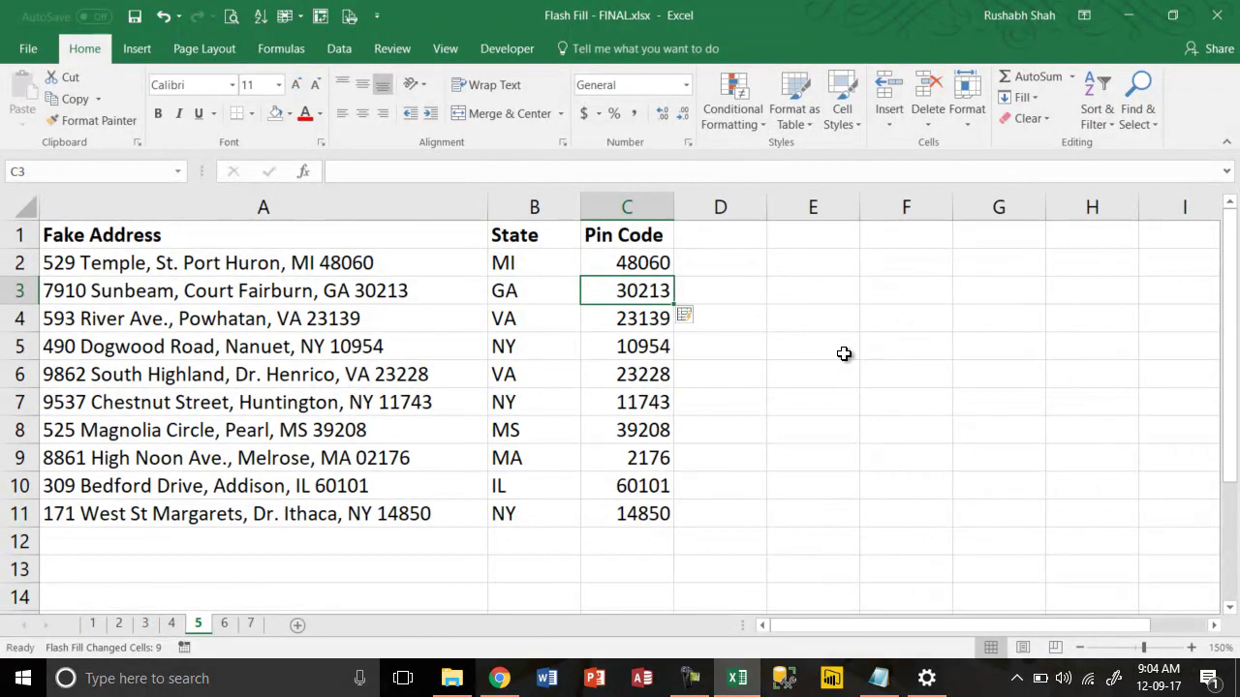
{"action": "key", "text": "ctrl+Page_Down"}
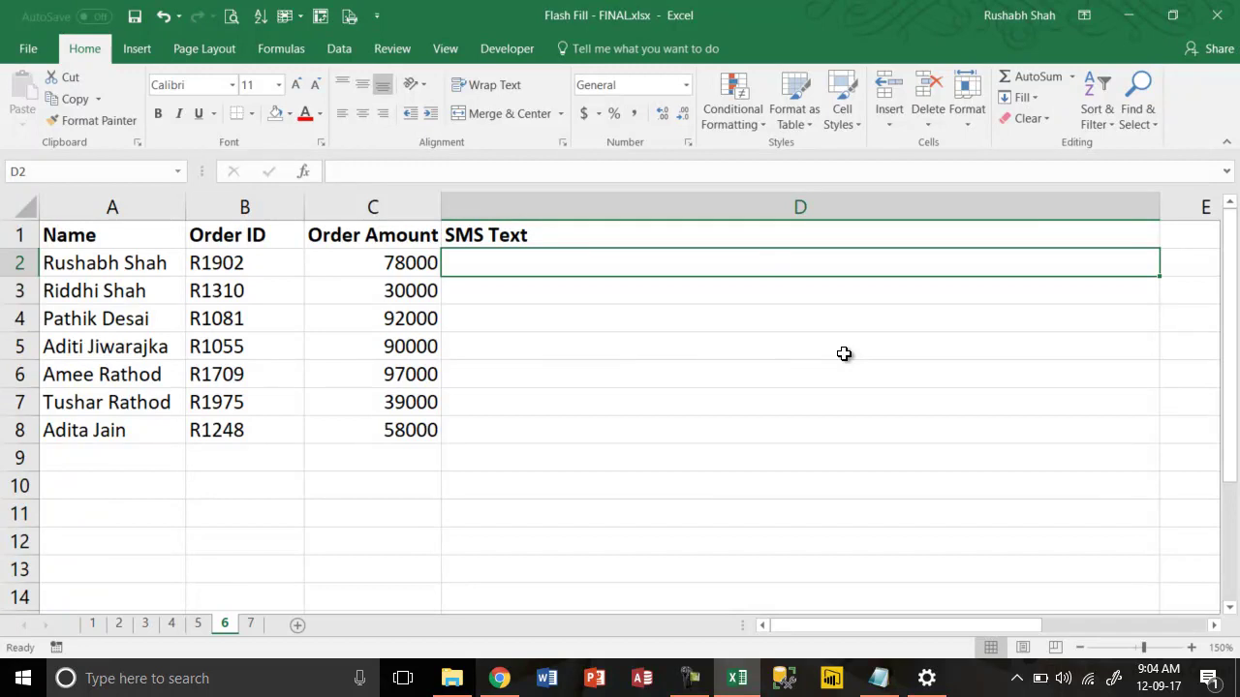
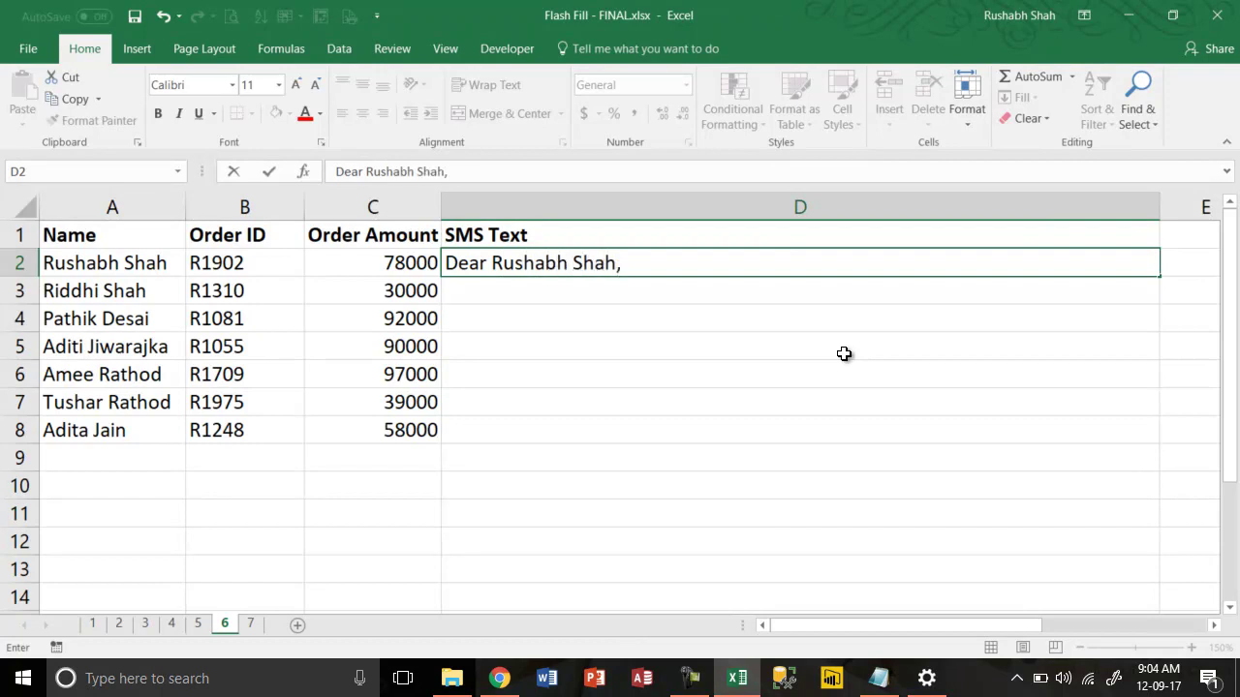
In D2, enter 'Dear <name>, your Order ID is <ID> and amount is Rs. 78000', then Flash Fill D3:D8
{"action": "type", "text": " your Order ID is "}
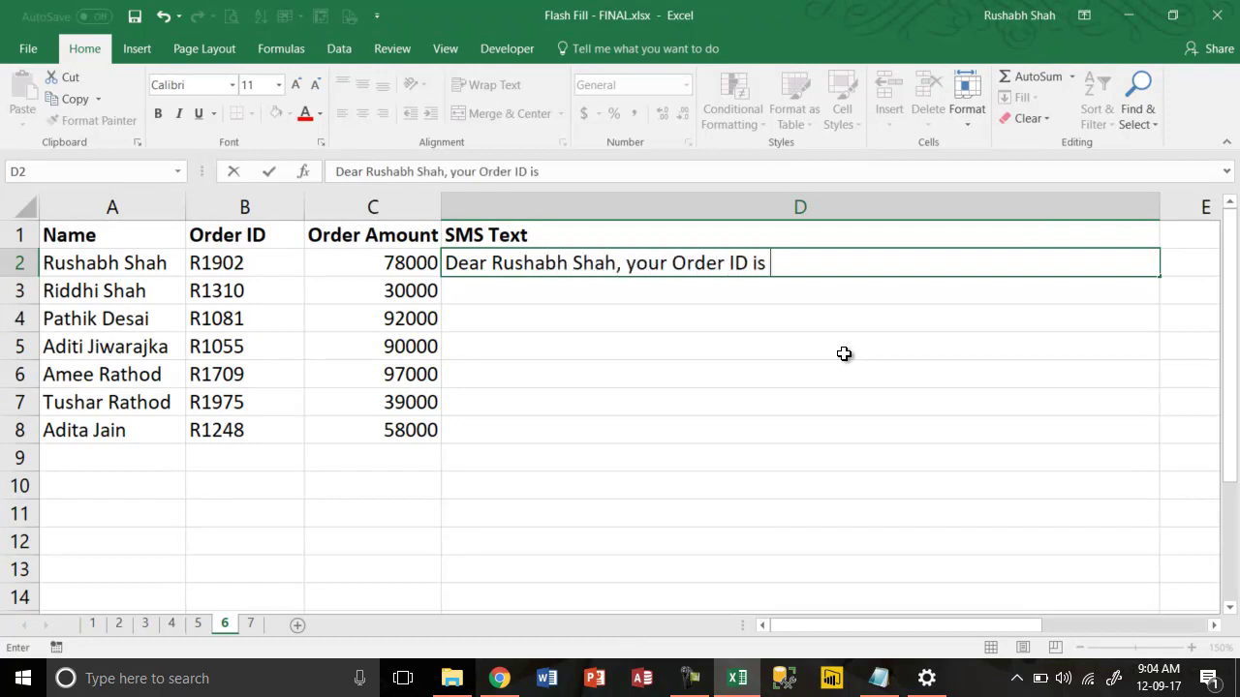
{"action": "type", "text": "R"}
{"action": "type", "text": "1902 am"}
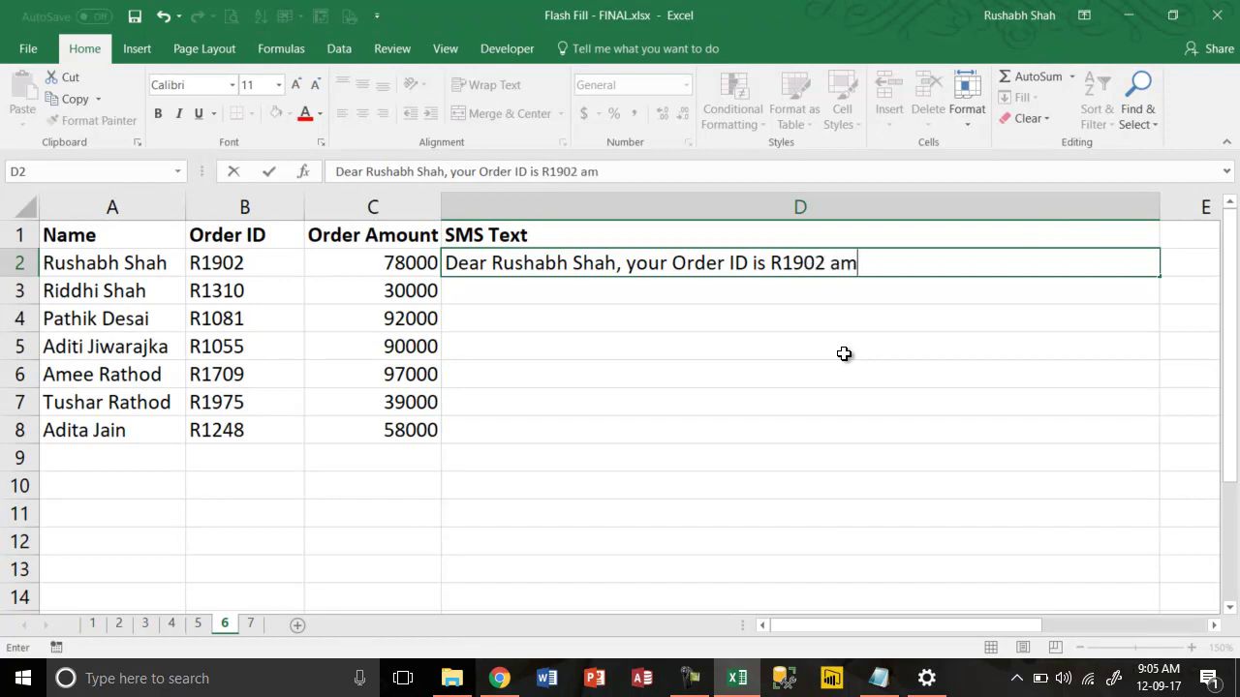
{"action": "key", "text": "BackSpace"}
{"action": "type", "text": "nd amount is Rs. "}
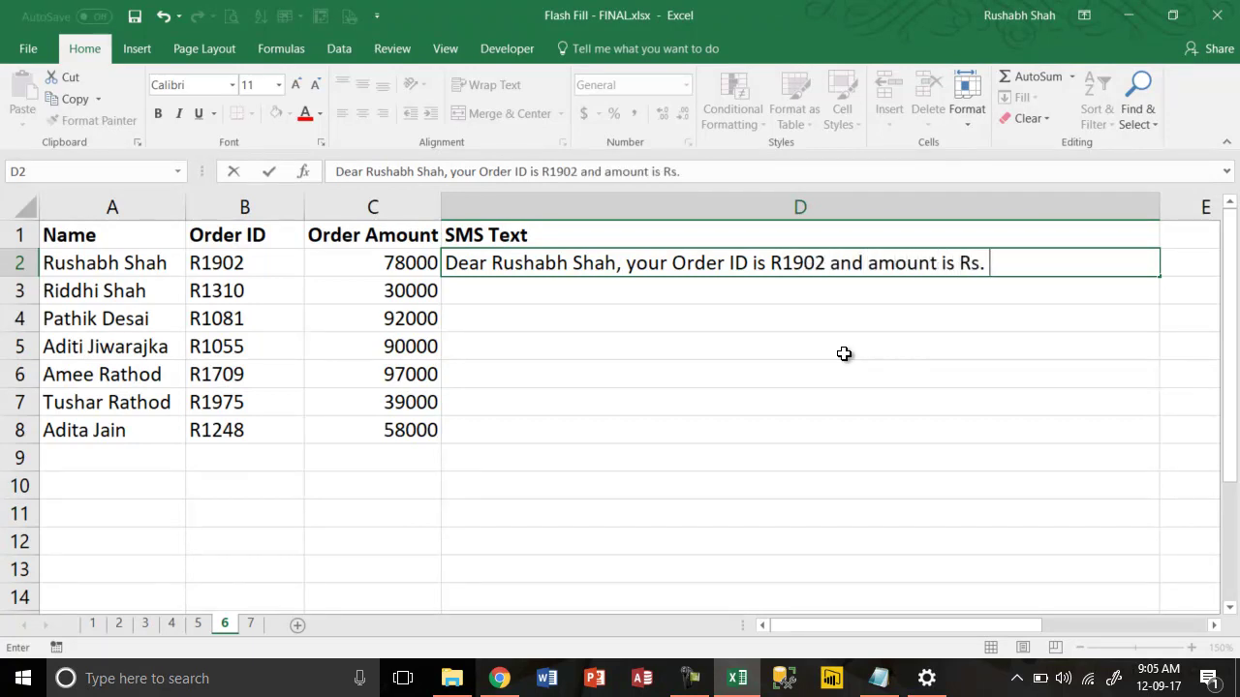
{"action": "type", "text": "78000"}
{"action": "key", "text": "Return"}
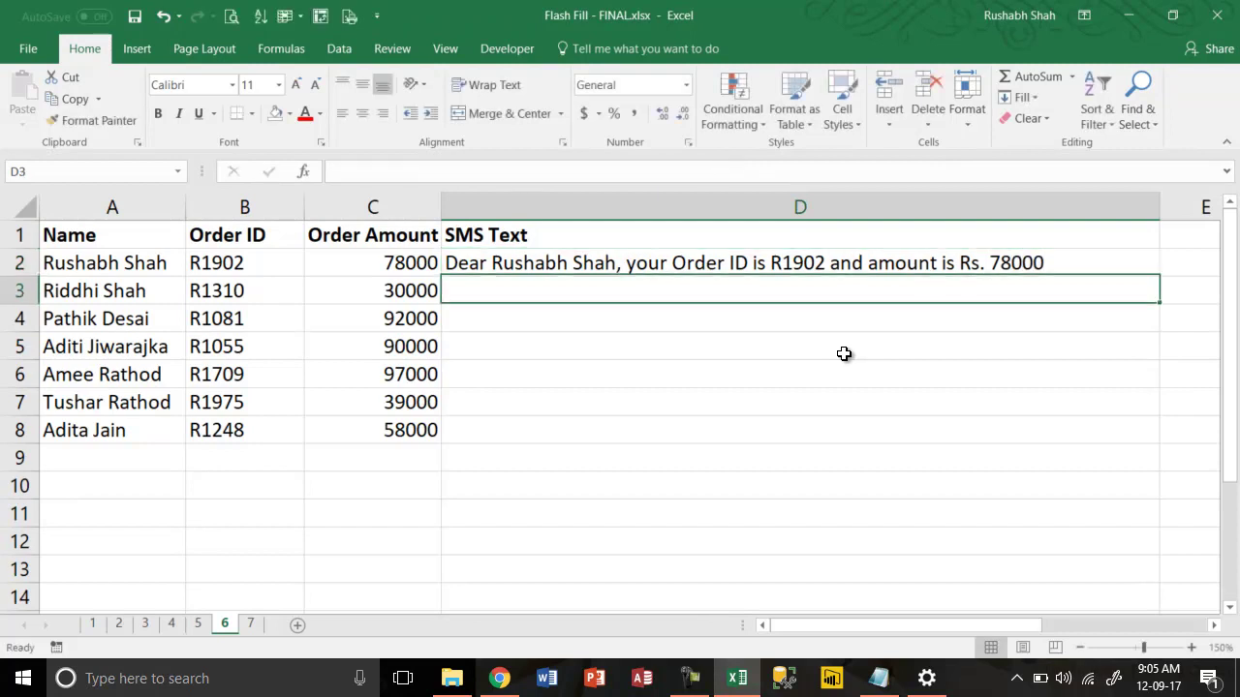
{"action": "key", "text": "ctrl+e"}
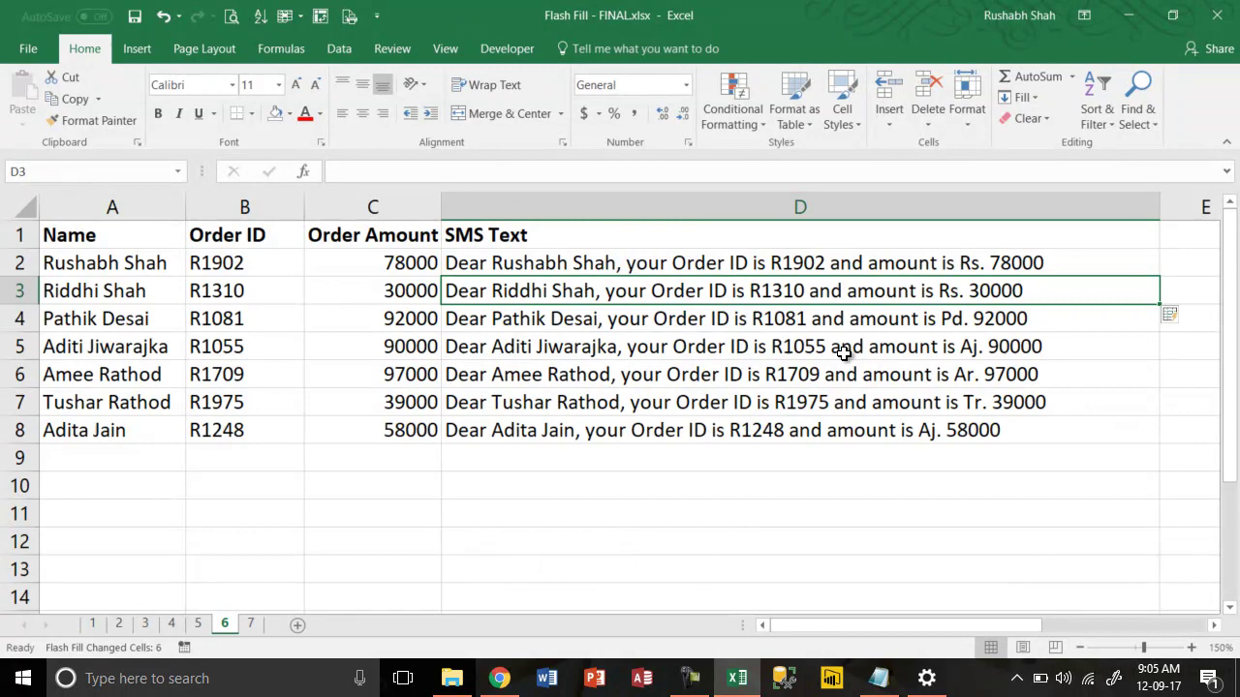
Review the flash-filled SMS messages, spotting the wrong Pd prefix in row 4, and check the customer names
{"action": "double_click", "coordinate": [978, 263]}
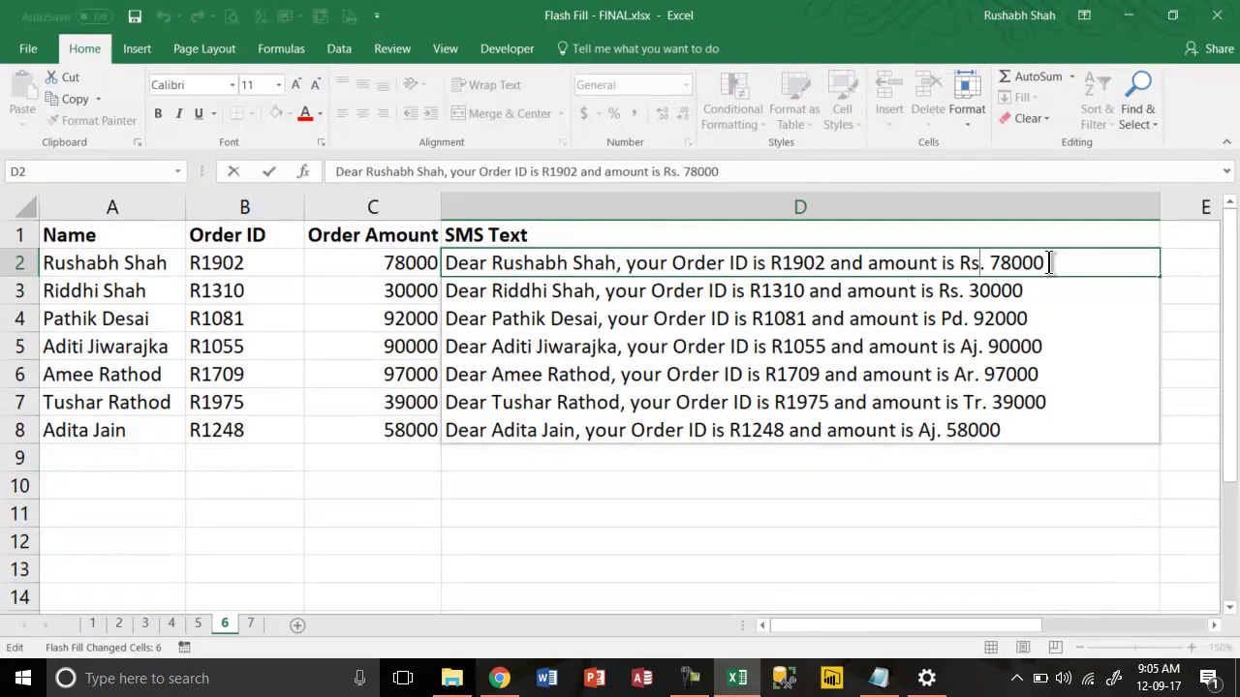
{"action": "left_click", "coordinate": [944, 294]}
{"action": "double_click", "coordinate": [944, 295]}
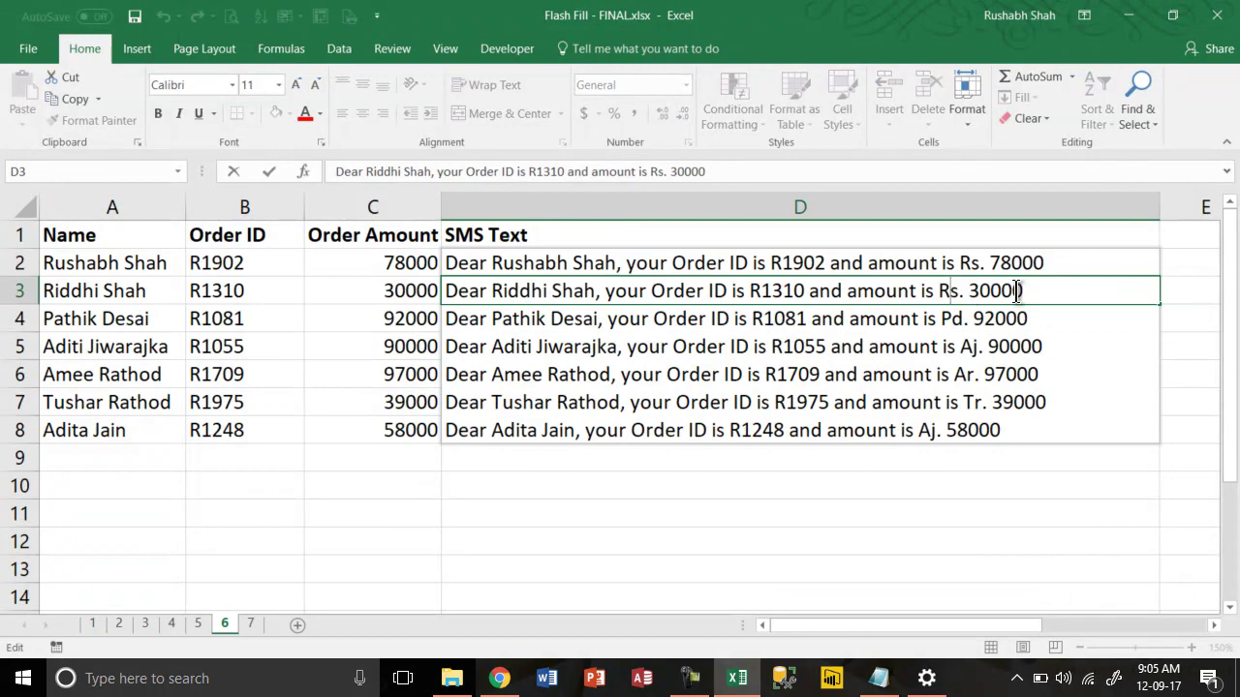
{"action": "double_click", "coordinate": [959, 323]}
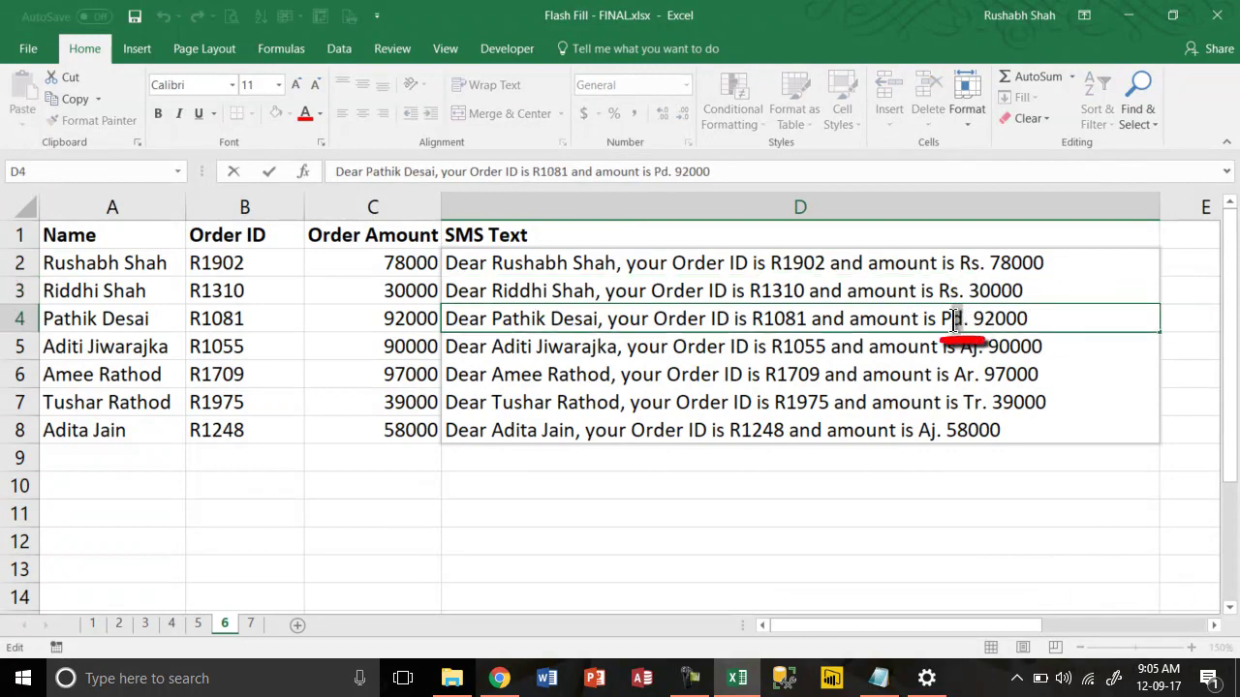
{"action": "double_click", "coordinate": [957, 321]}
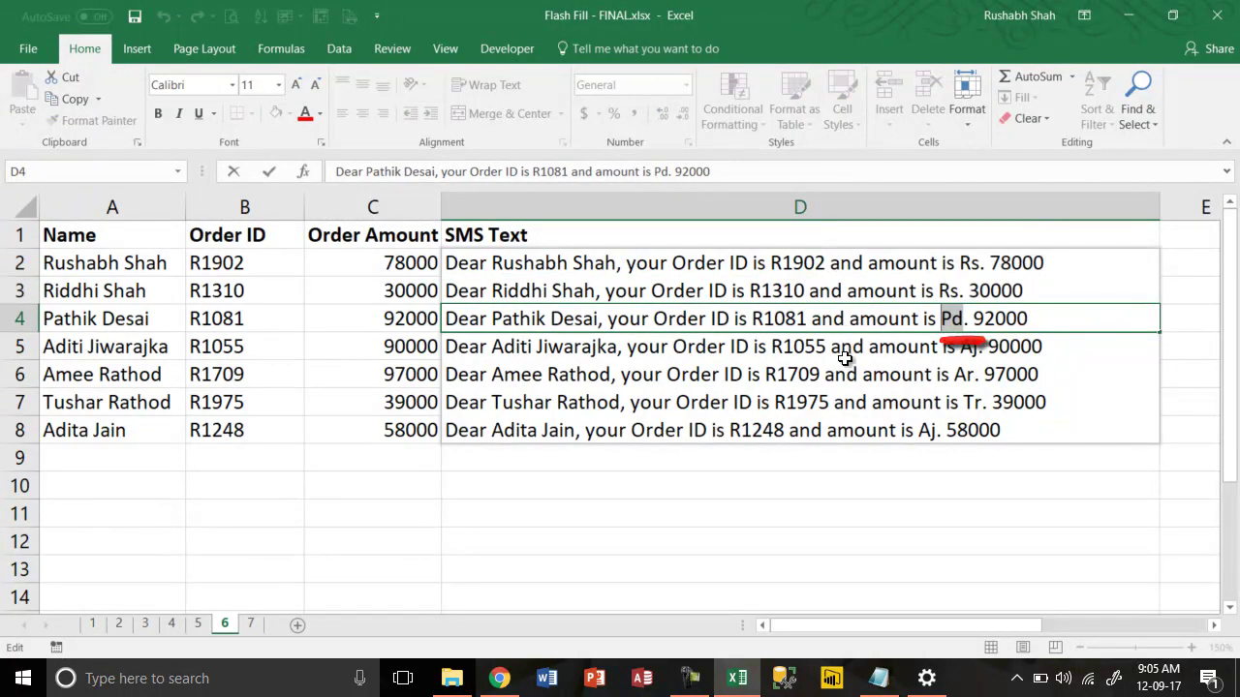
{"action": "key", "text": "Escape"}
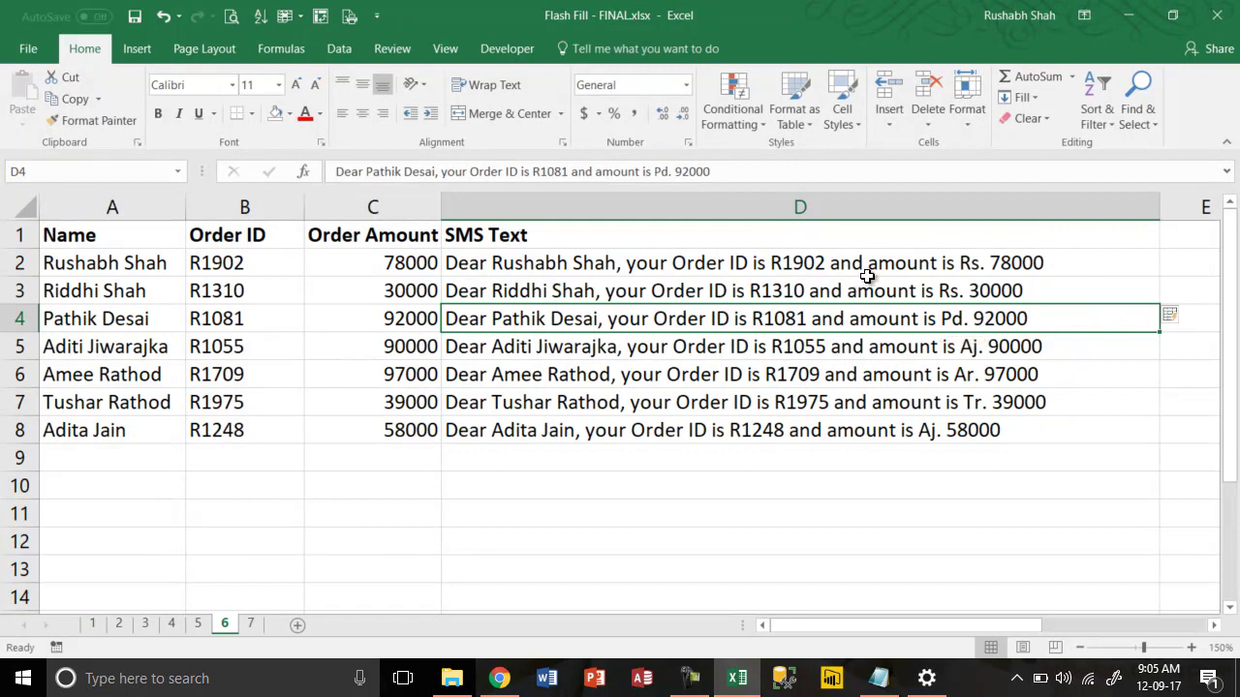
{"action": "left_click", "coordinate": [139, 255]}
{"action": "left_click", "coordinate": [143, 290]}
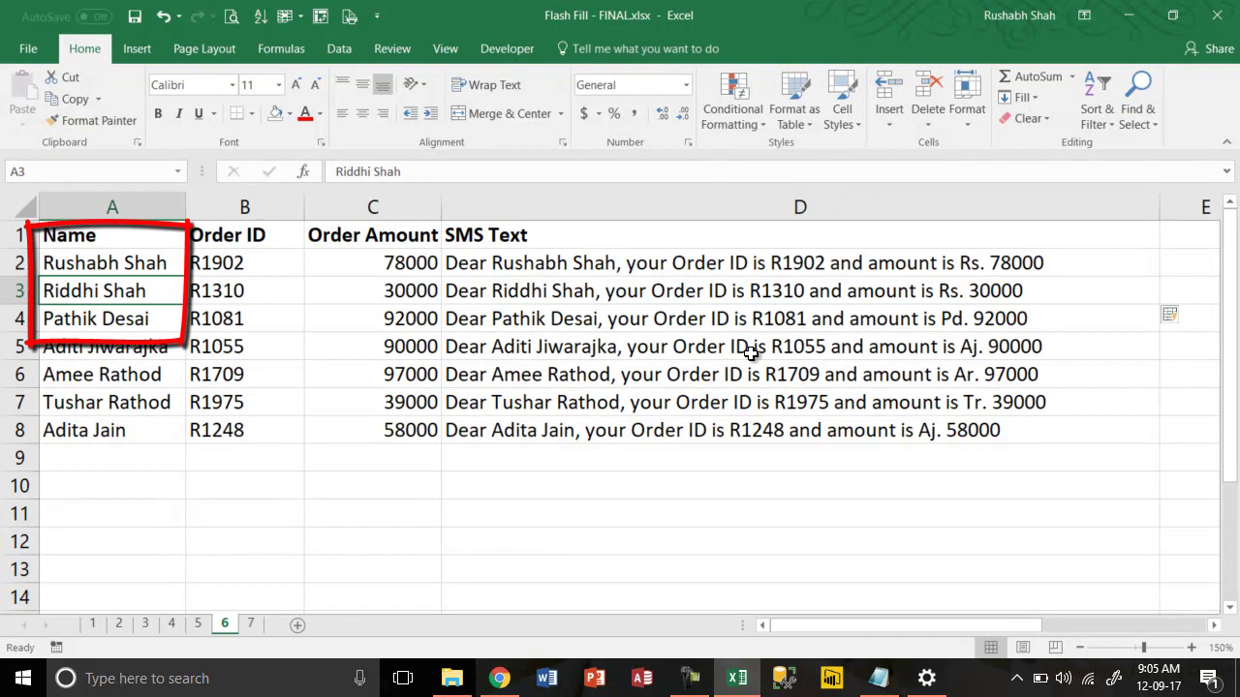
Replace the Rs. prefix with INR in the first SMS message in D2
{"action": "left_click", "coordinate": [902, 262]}
{"action": "double_click", "coordinate": [902, 261]}
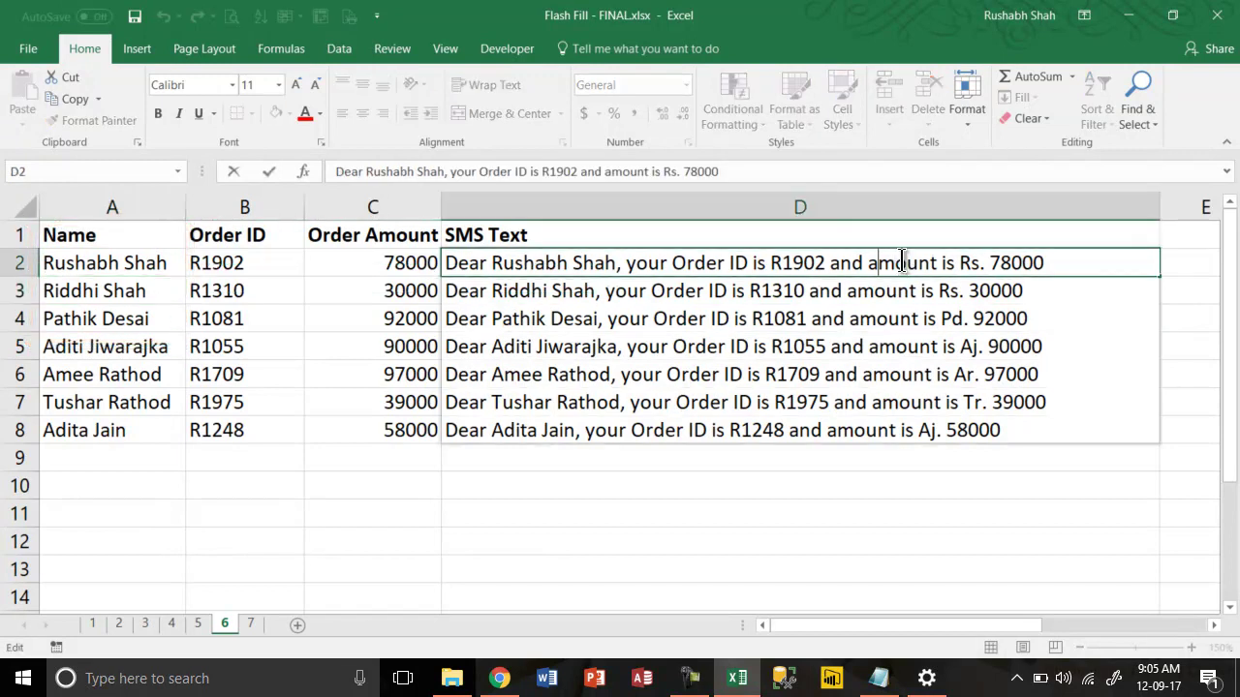
{"action": "key", "text": "shift+Right"}
{"action": "key", "text": "shift+Right"}
{"action": "key", "text": "shift+Right"}
{"action": "type", "text": "INR"}
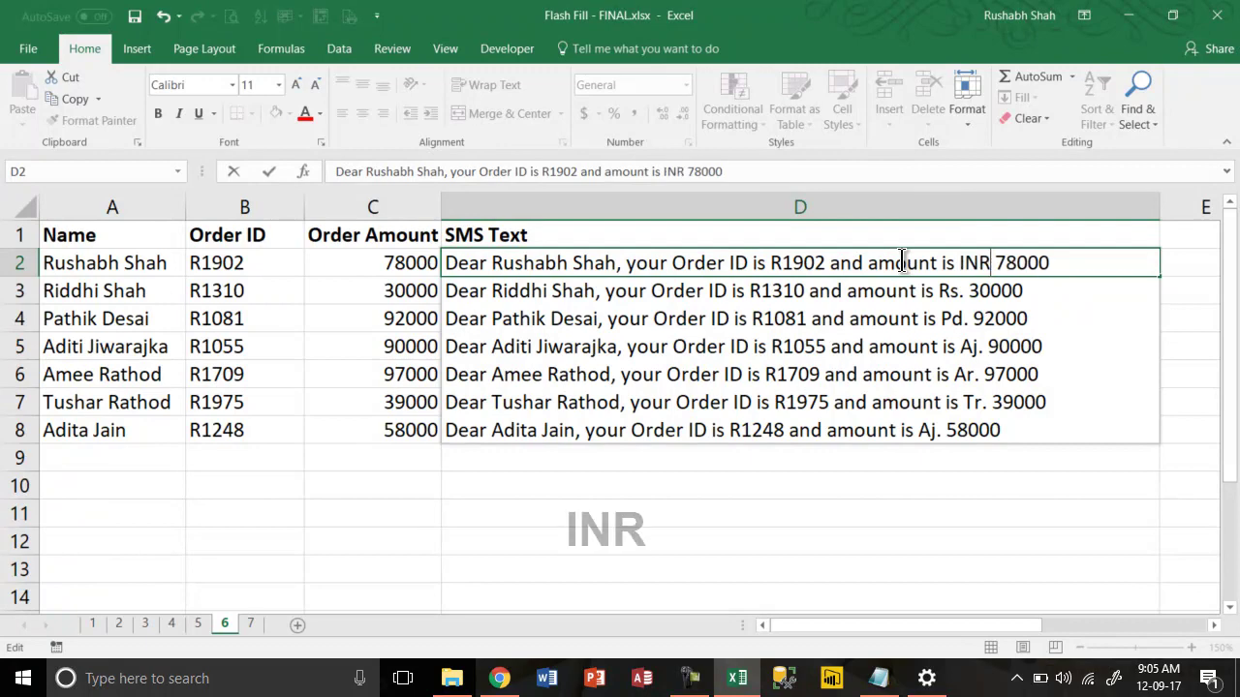
{"action": "key", "text": "Return"}
Clear messages D3:D8 and Flash Fill them again from the corrected INR pattern
{"action": "key", "text": "ctrl+shift+Down"}
{"action": "key", "text": "Delete"}
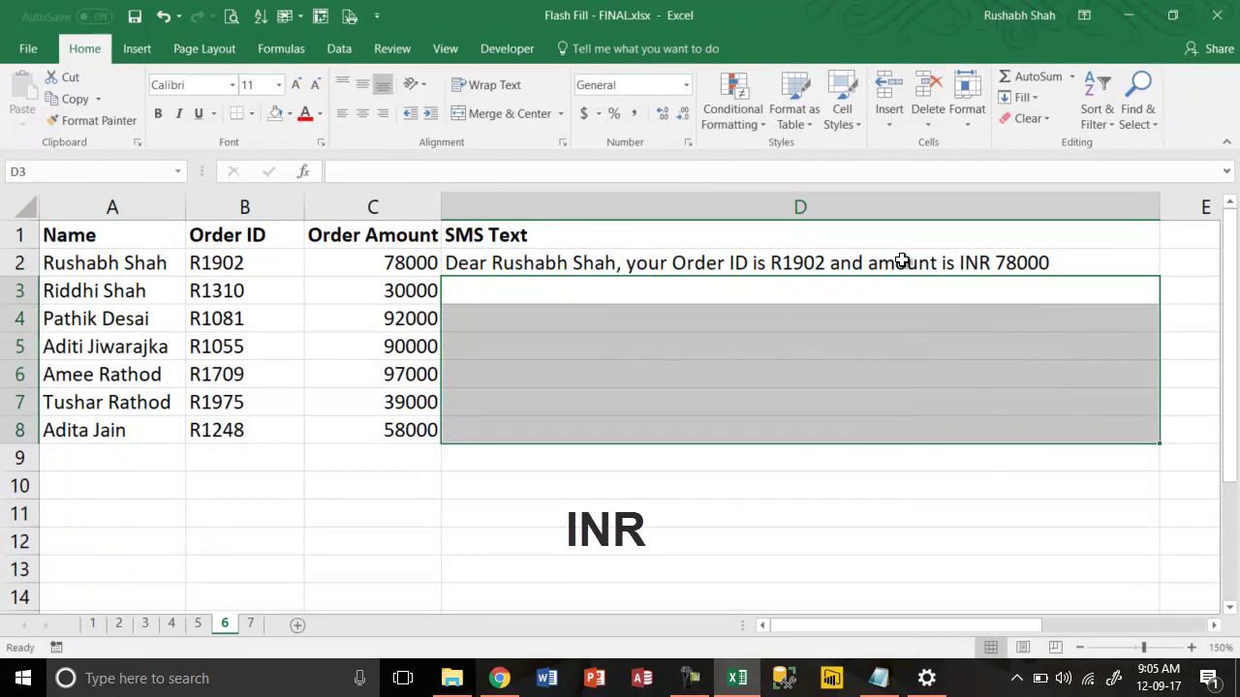
{"action": "left_click", "coordinate": [902, 262]}
{"action": "key", "text": "Down"}
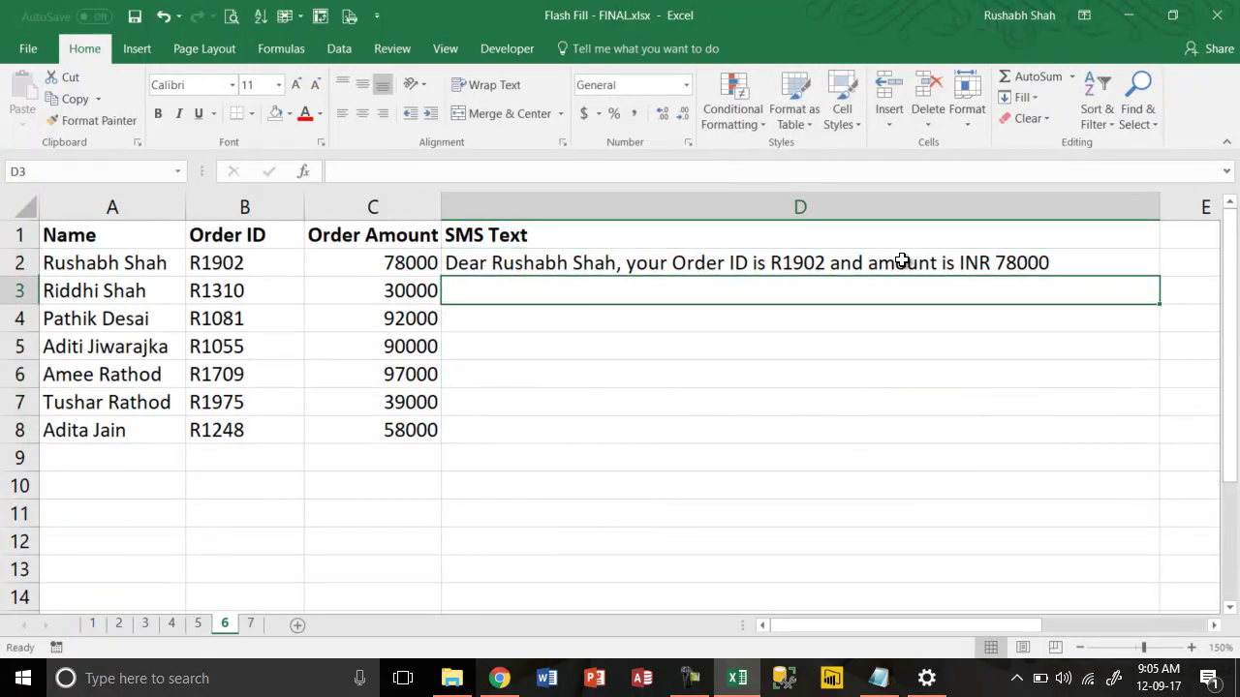
{"action": "key", "text": "ctrl+e"}
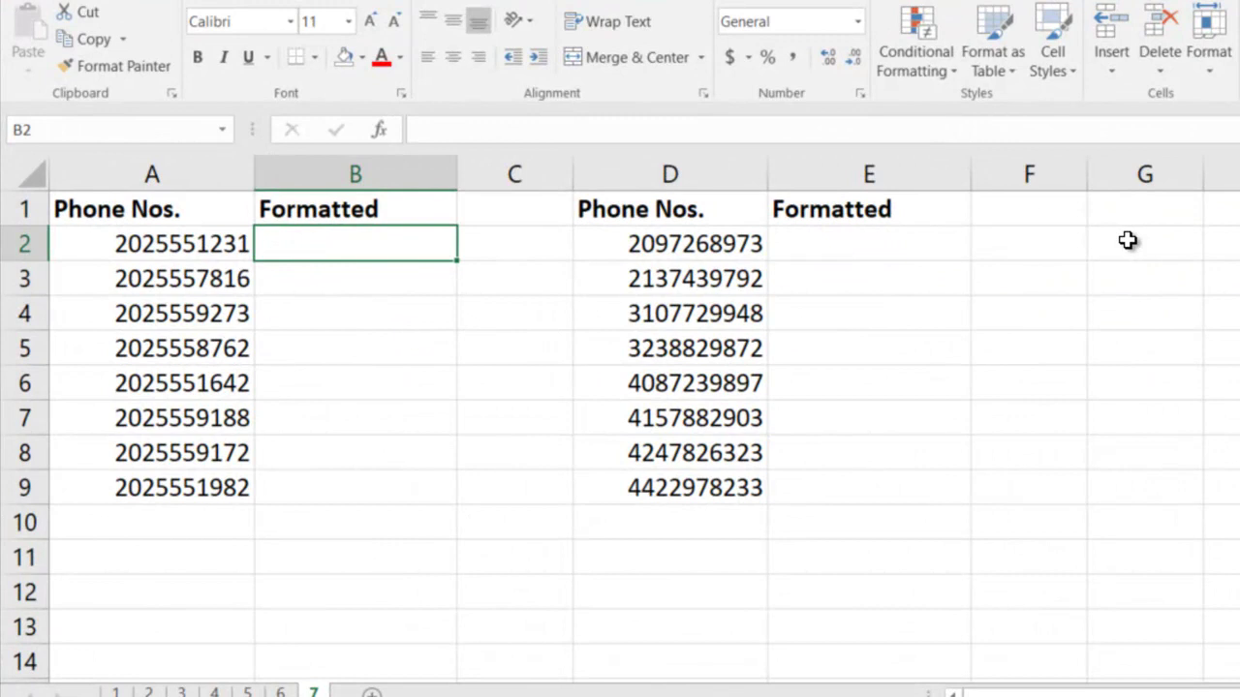
{"action": "type", "text": "(2"}
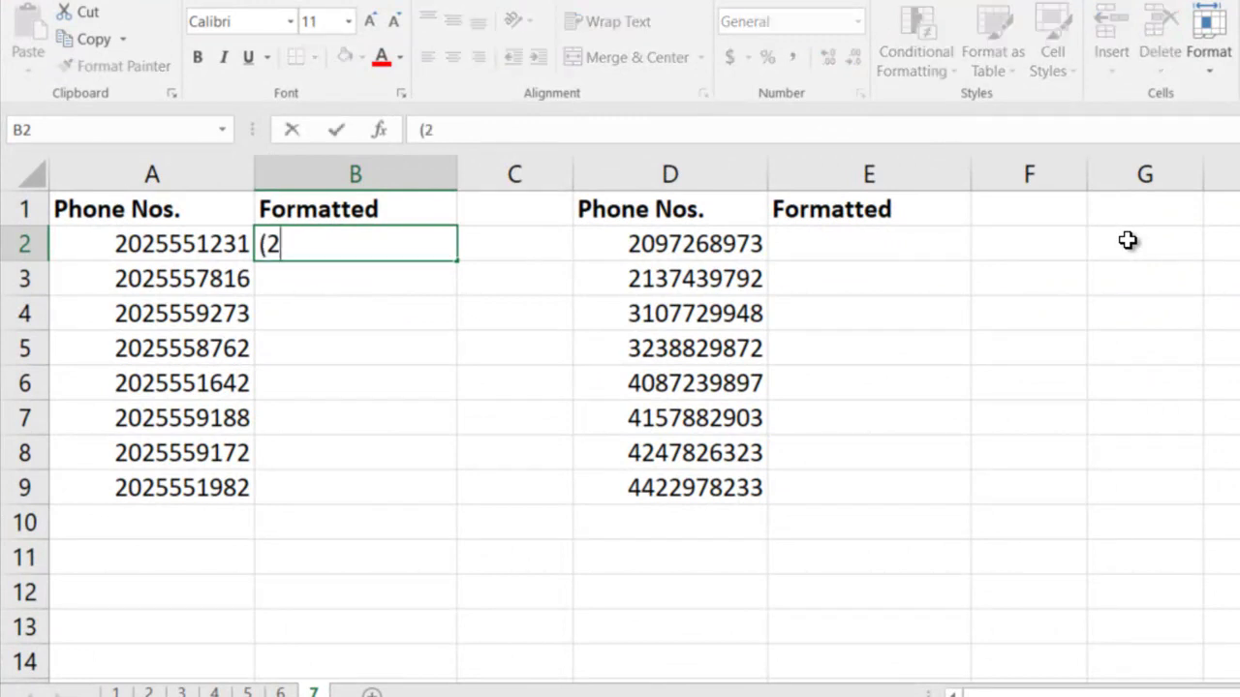
{"action": "type", "text": "02) 5"}
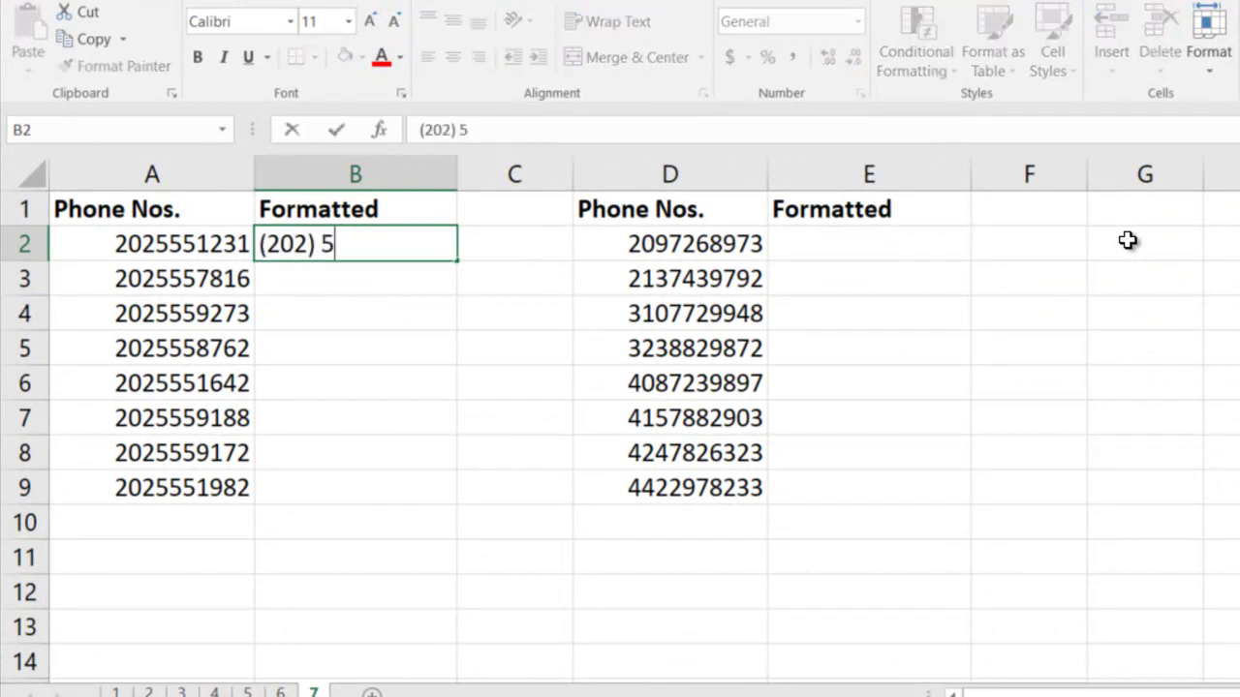
{"action": "type", "text": "55 1231"}
{"action": "key", "text": "Return"}
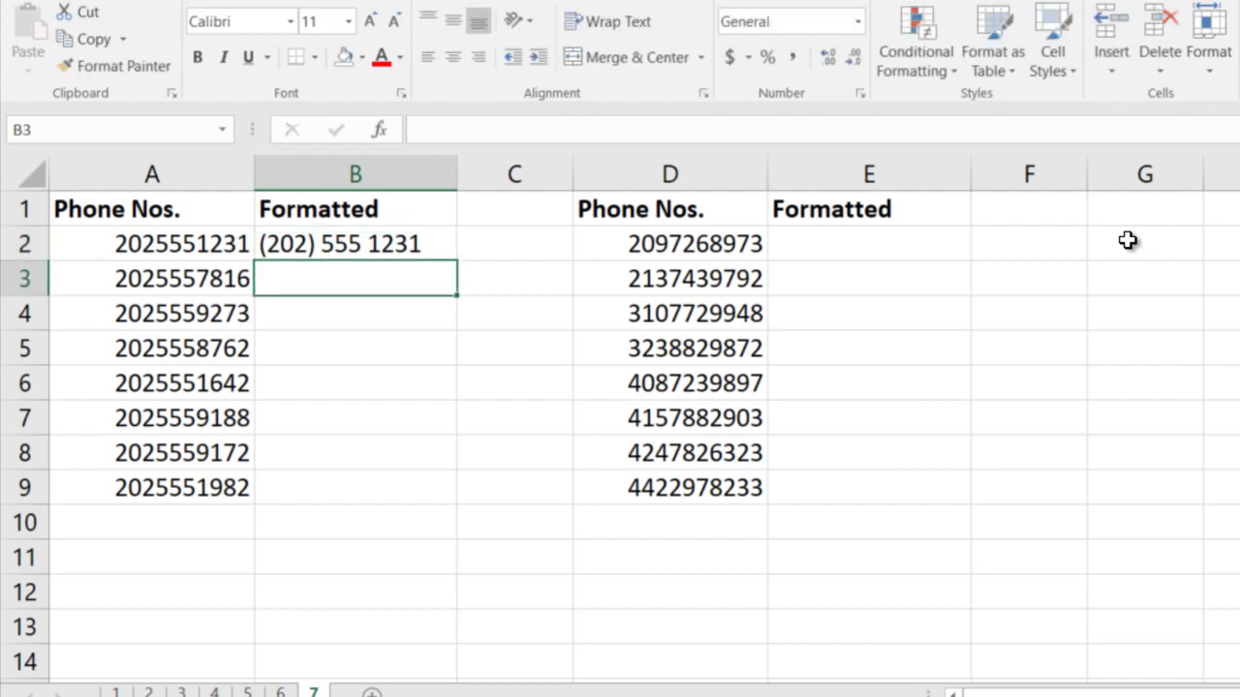
{"action": "key", "text": "ctrl+e"}
{"action": "key", "text": "Up"}
{"action": "key", "text": "Right"}
{"action": "key", "text": "Right"}
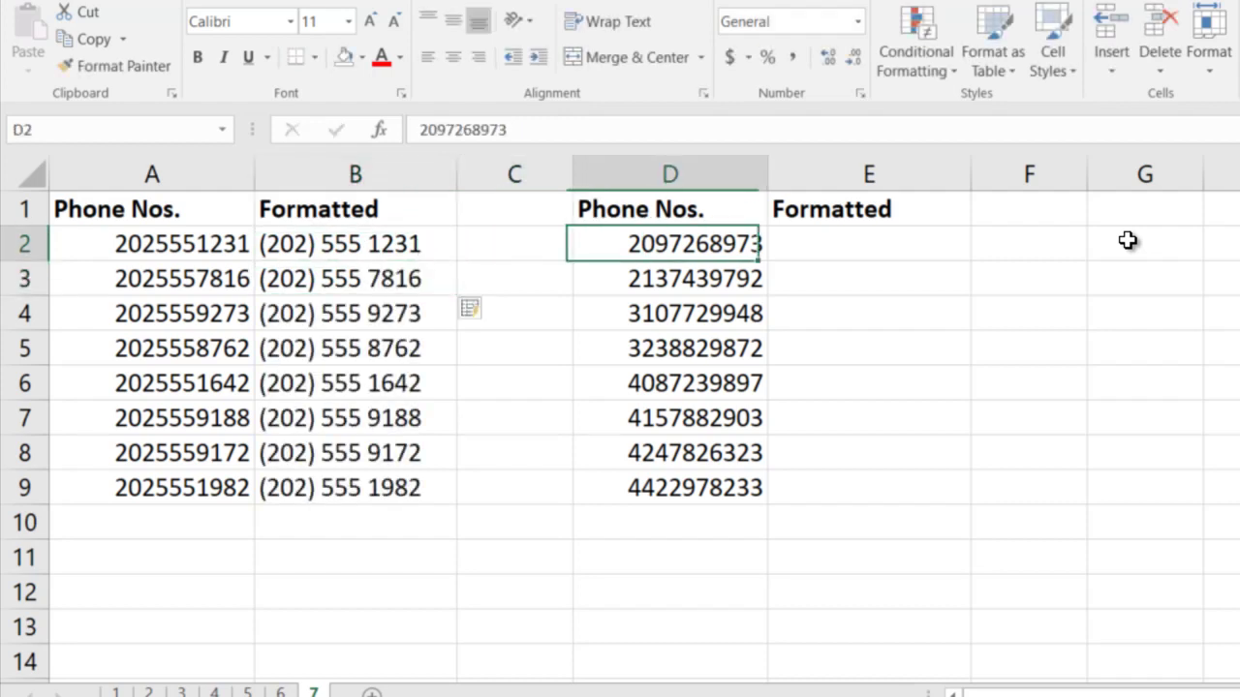
{"action": "key", "text": "Right"}
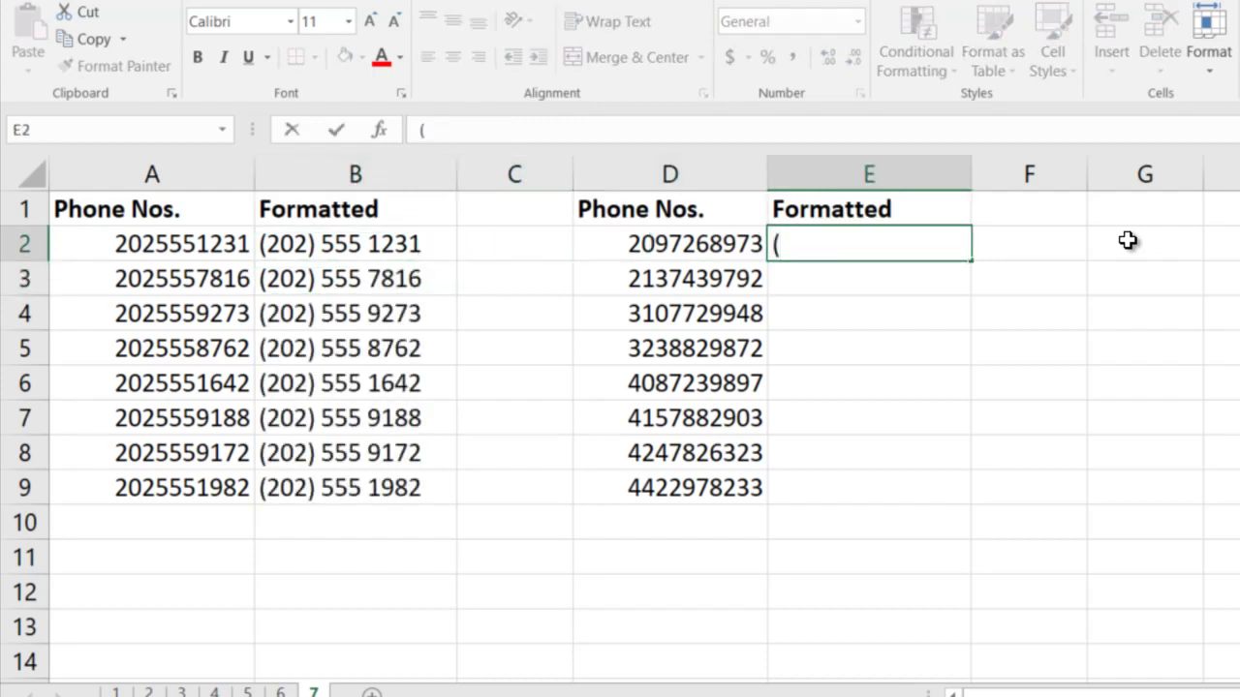
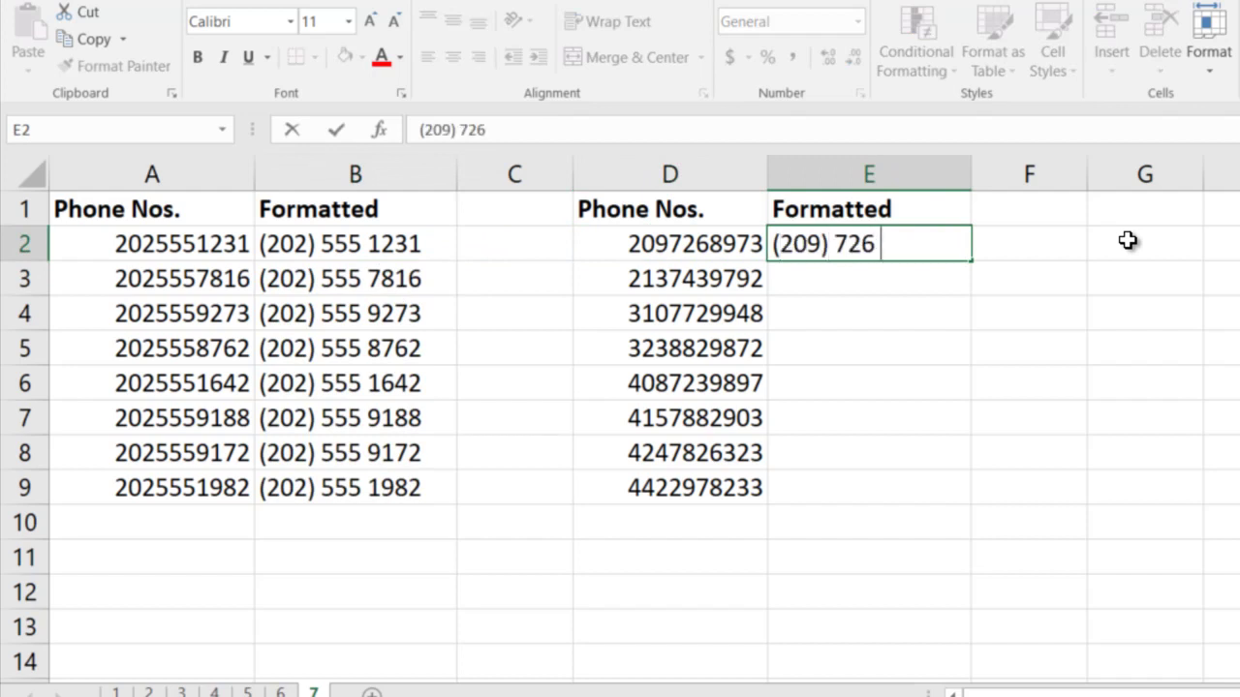
{"action": "key", "text": "Return"}
{"action": "key", "text": "ctrl+e"}
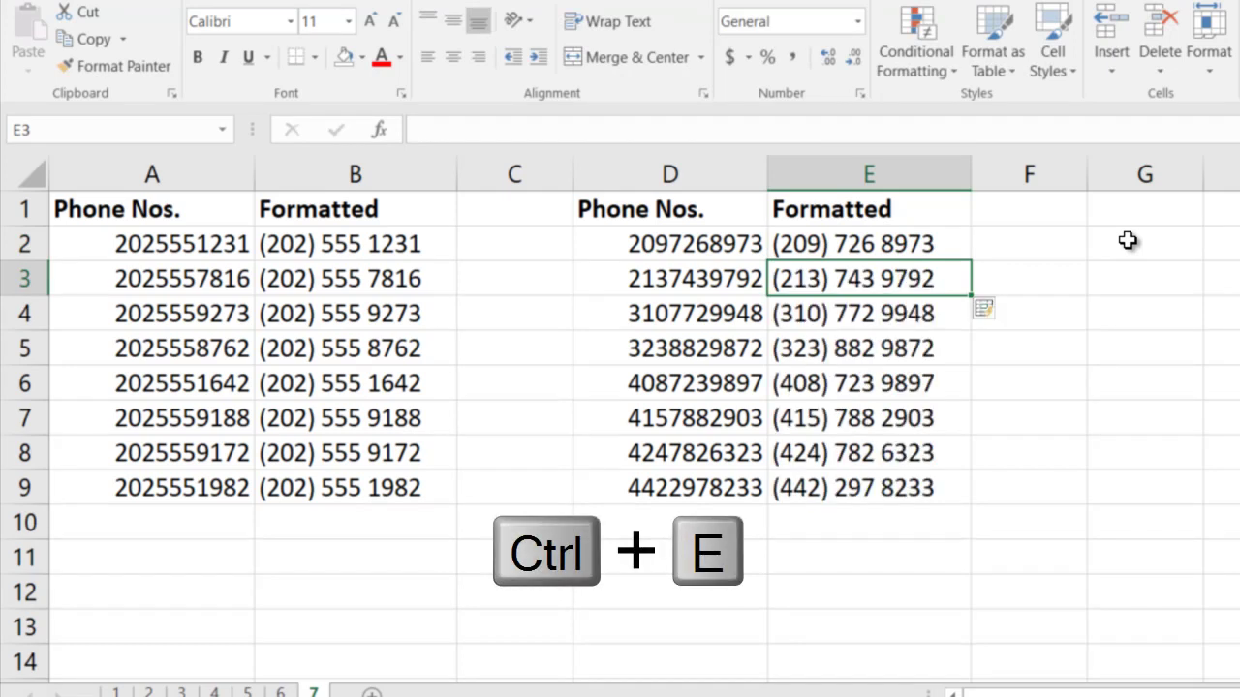